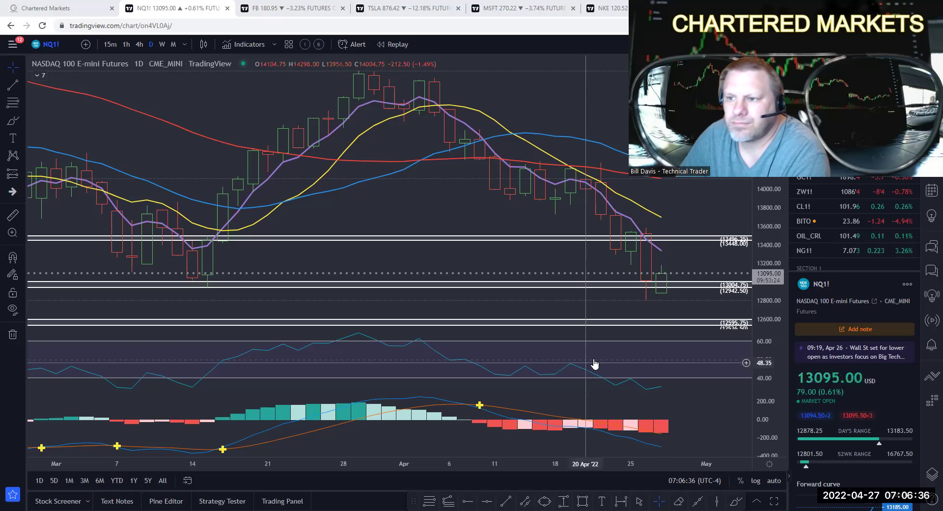
# Examine recent daily candles on the NASDAQ 100 E-mini futures chart against the moving averages and the 13,004.75–12,942.50 zone
pyautogui.moveTo(619, 138); pyautogui.dragTo(570, 136)
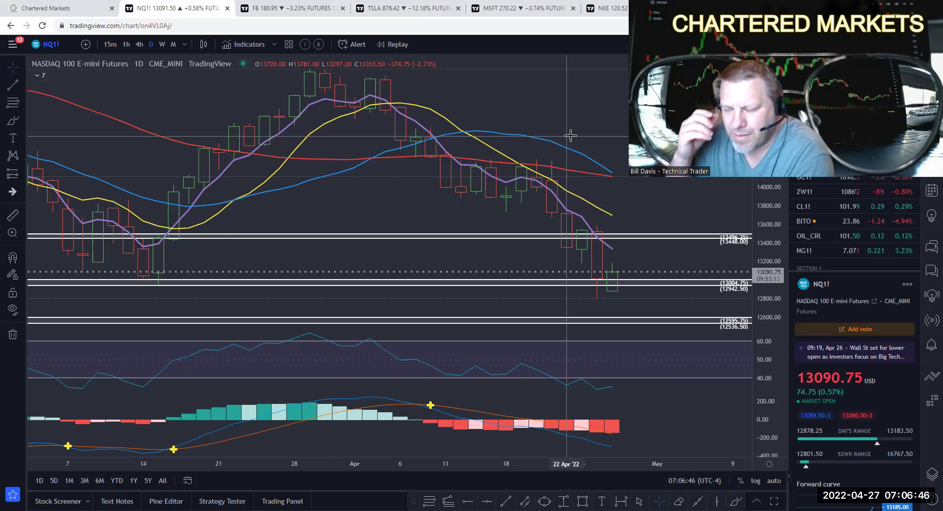
pyautogui.scroll(-2, 633, 137)
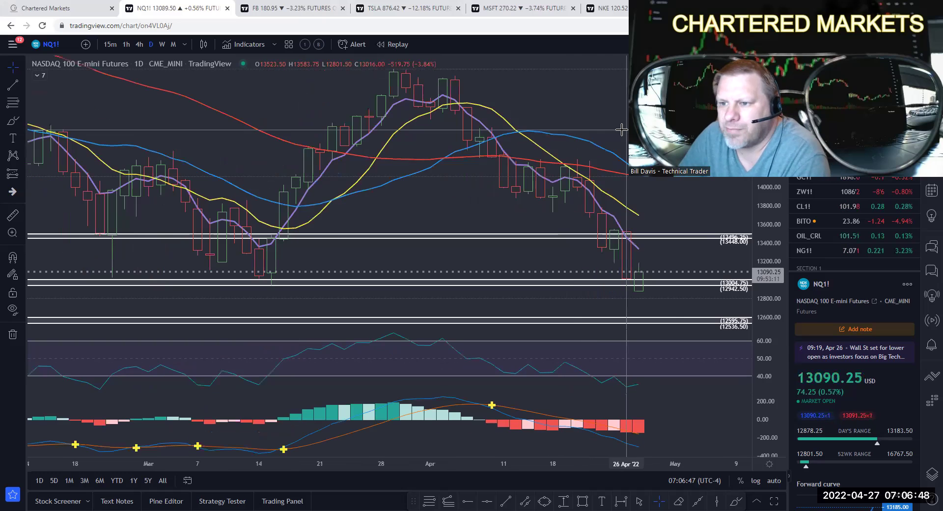
pyautogui.moveTo(675, 133); pyautogui.dragTo(637, 125)
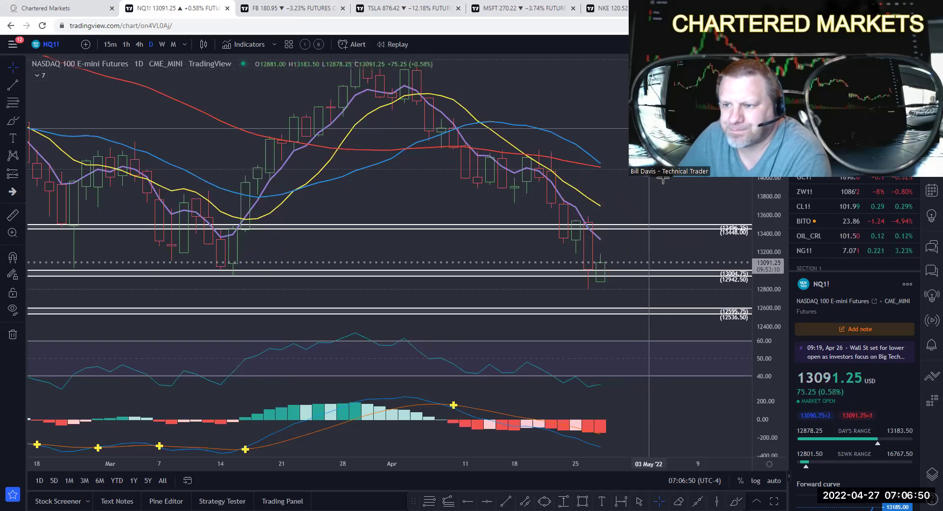
pyautogui.moveTo(712, 280); pyautogui.dragTo(635, 160)
pyautogui.scroll(-4, 634, 160)
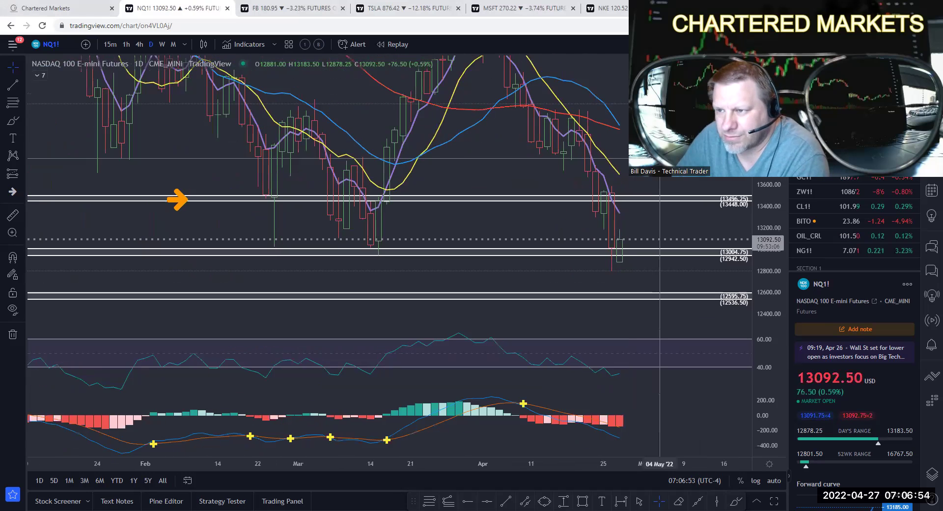
pyautogui.moveTo(663, 196); pyautogui.dragTo(617, 211)
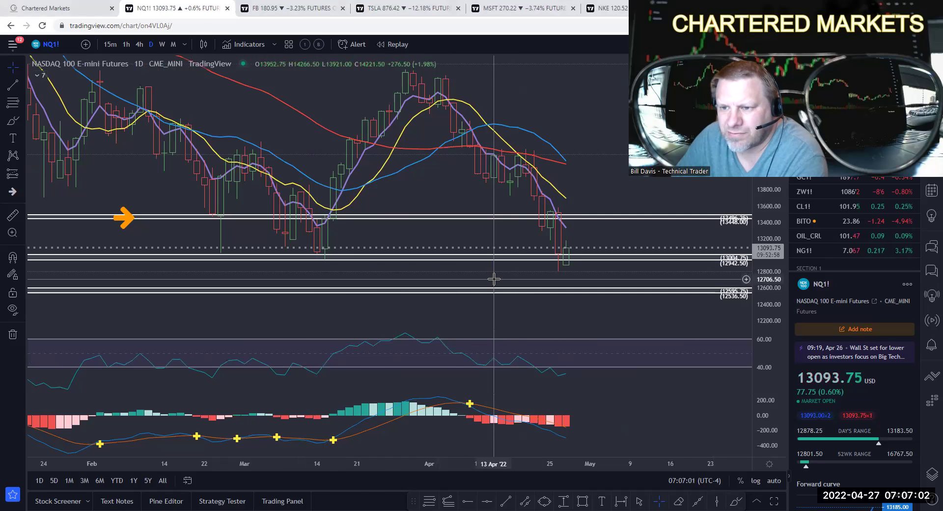
pyautogui.moveTo(495, 280); pyautogui.dragTo(513, 284)
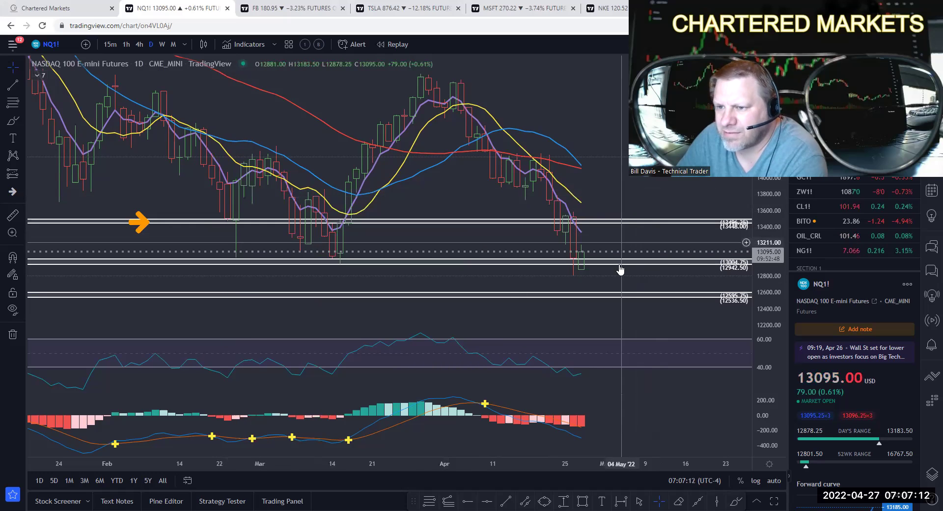
pyautogui.scroll(1, 611, 276)
pyautogui.moveTo(724, 274); pyautogui.dragTo(678, 265)
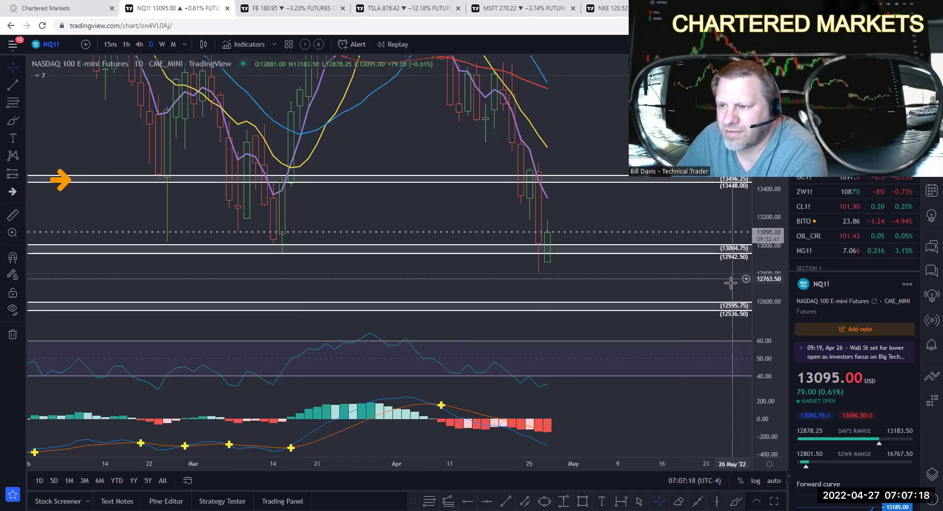
# Rescale the price axis and examine the futures chart between the 13,496.25–13,448.00 and 12,595.75–12,536.50 zones
pyautogui.moveTo(763, 256); pyautogui.dragTo(764, 283)
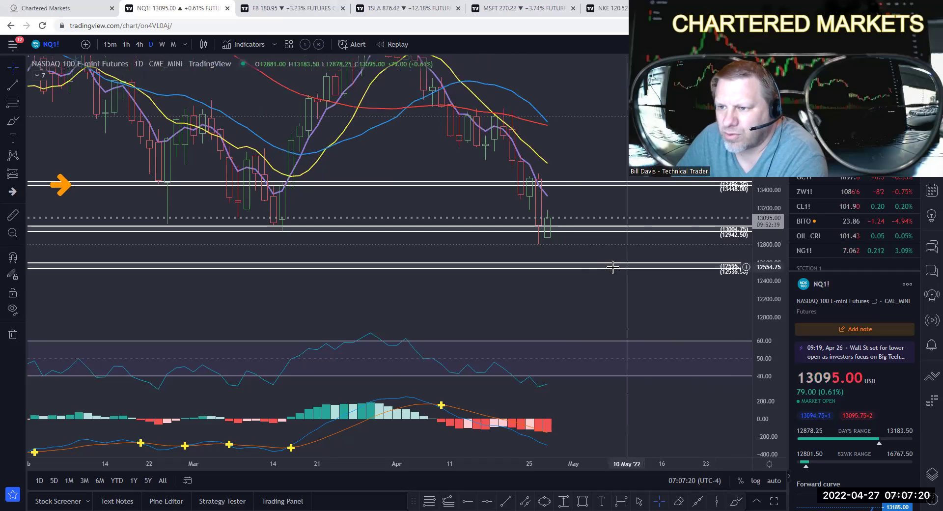
pyautogui.scroll(-2, 560, 297)
pyautogui.moveTo(595, 288); pyautogui.dragTo(566, 301)
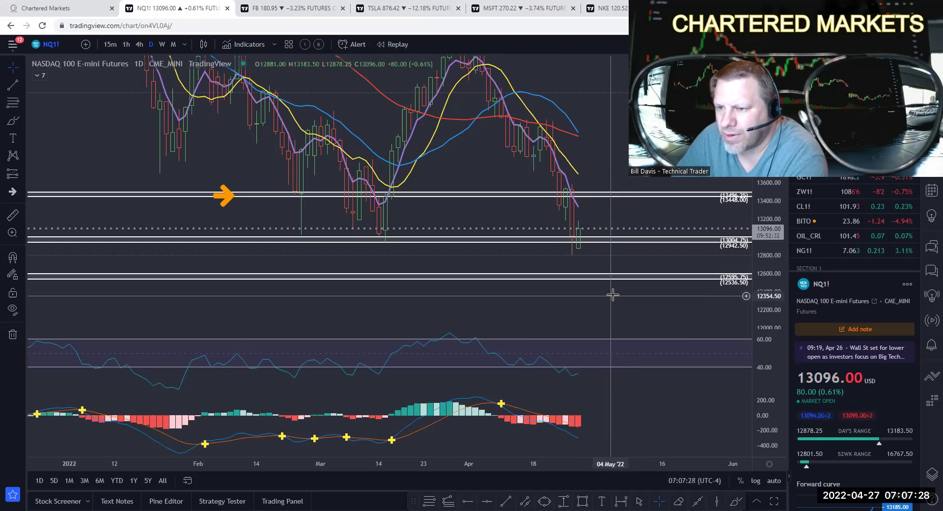
pyautogui.moveTo(756, 306); pyautogui.dragTo(757, 288)
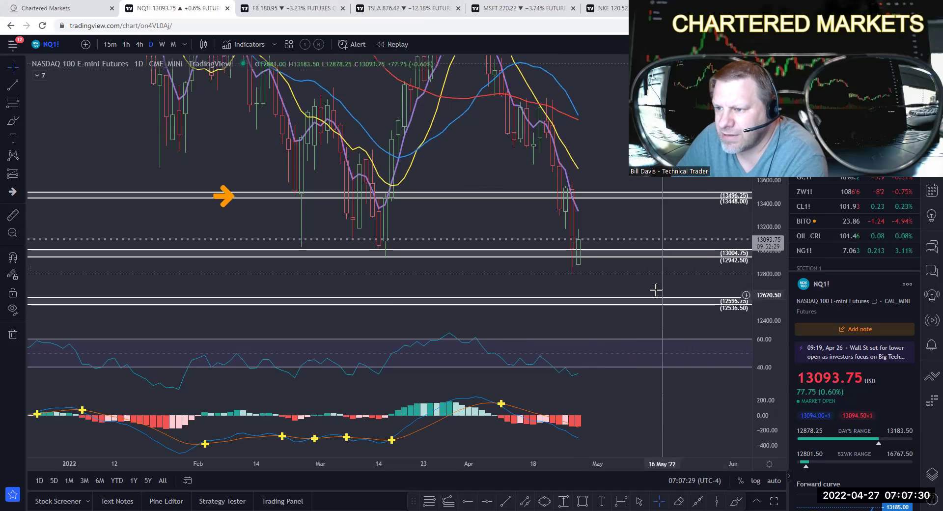
pyautogui.moveTo(655, 288); pyautogui.dragTo(638, 274)
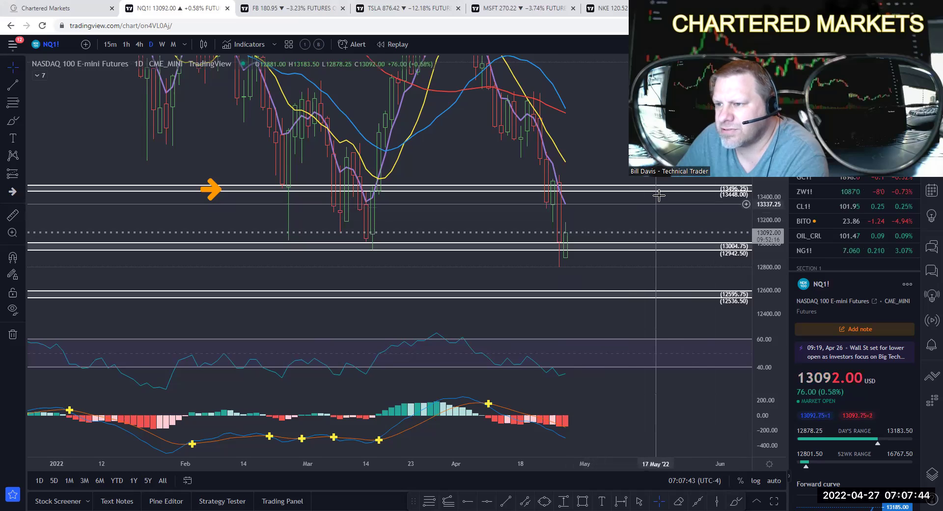
pyautogui.moveTo(608, 163); pyautogui.dragTo(614, 174)
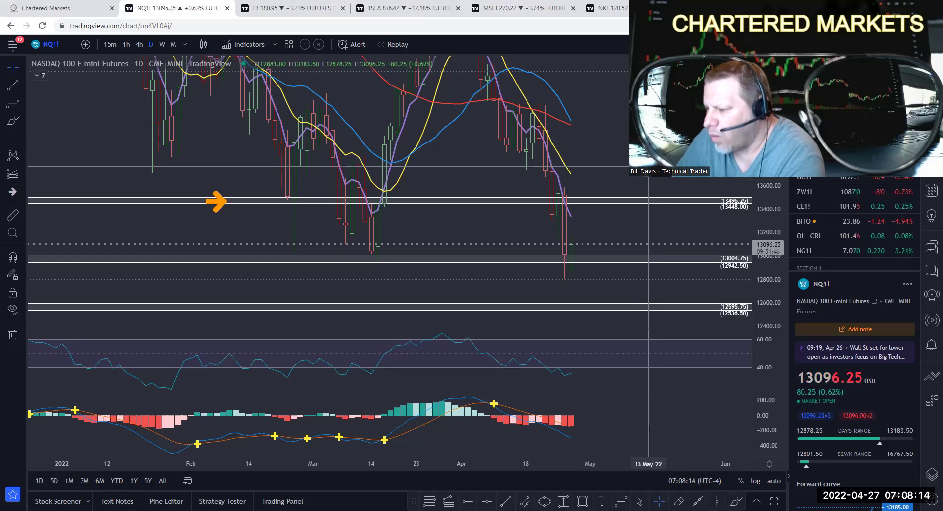
pyautogui.moveTo(618, 154); pyautogui.dragTo(612, 190)
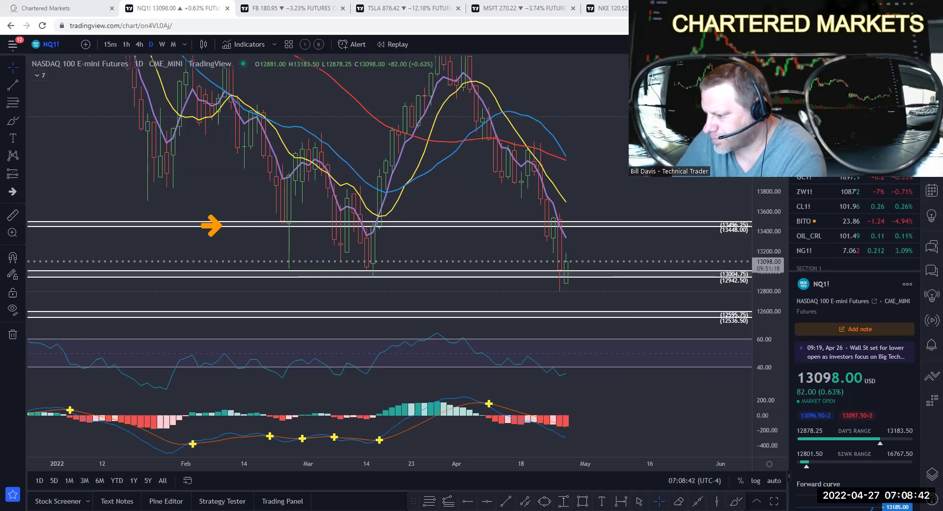
# Switch to the Expected Move Calculator workbook in Excel and review the ticker prices and DOM ranges on the ACTIVE WEEK sheet
pyautogui.hotkey('alt', 'Tab')
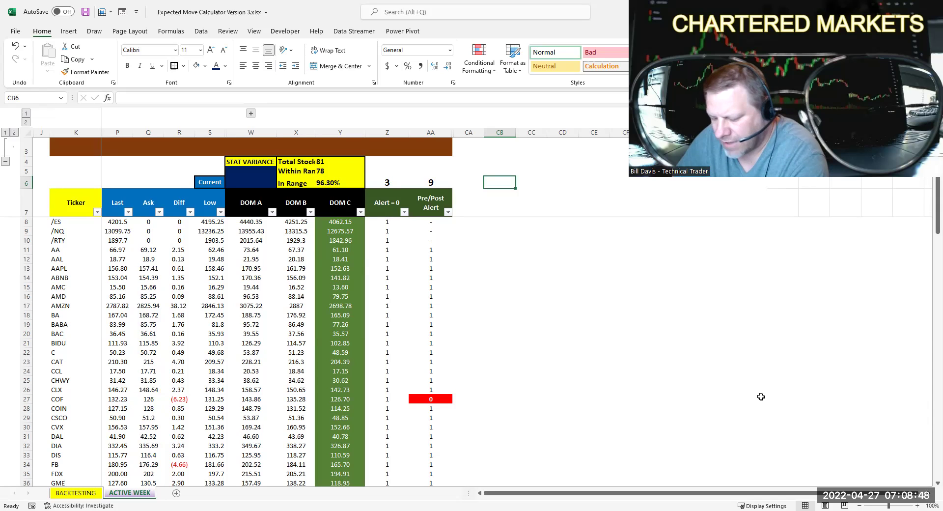
pyautogui.click(629, 362)
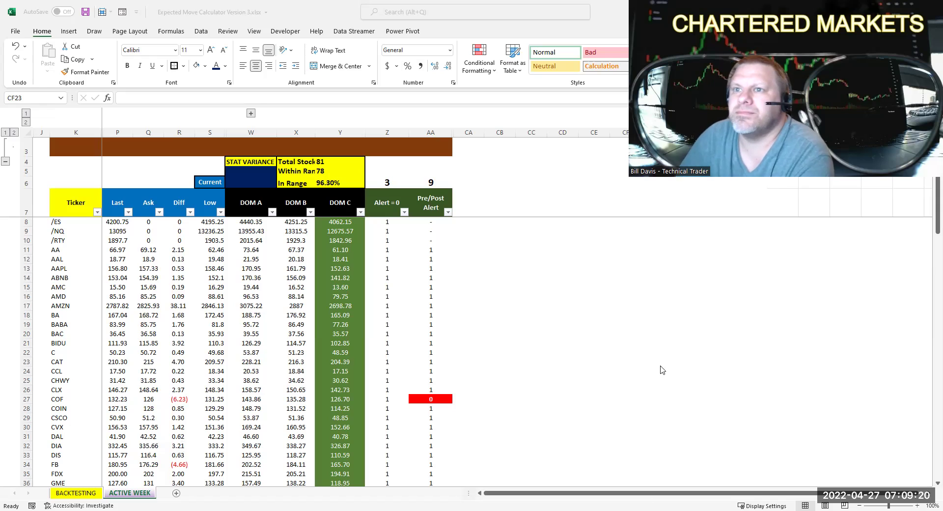
pyautogui.hotkey('alt', 'Tab')
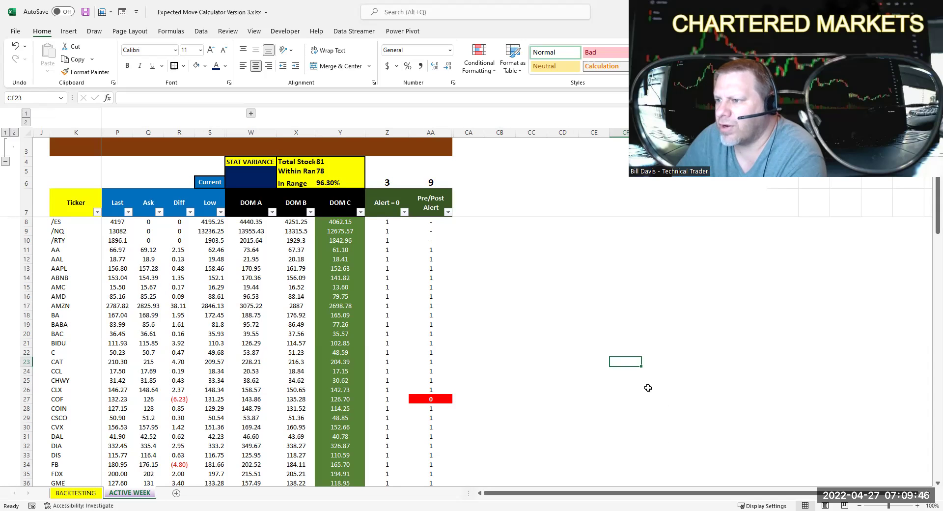
pyautogui.click(523, 316)
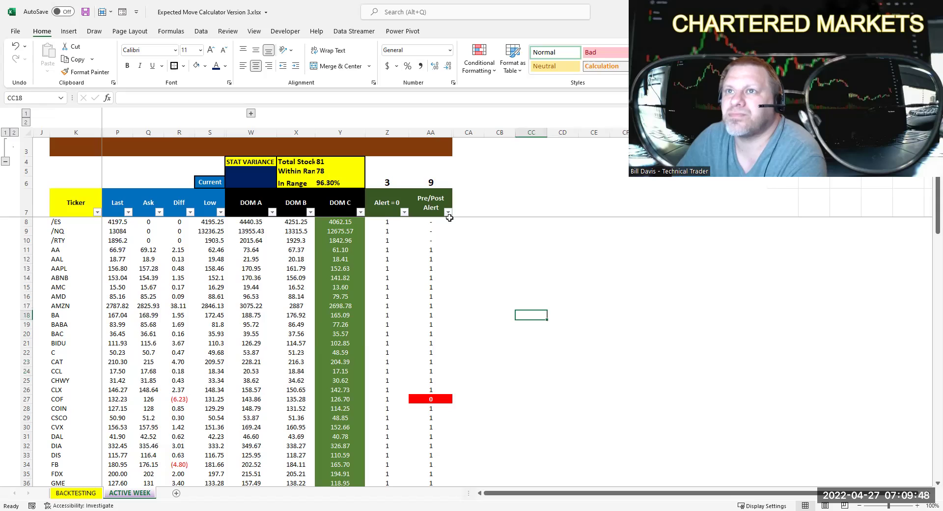
# Filter the Pre/Post Alert column to show only the tickers with a value of 0
pyautogui.click(448, 212)
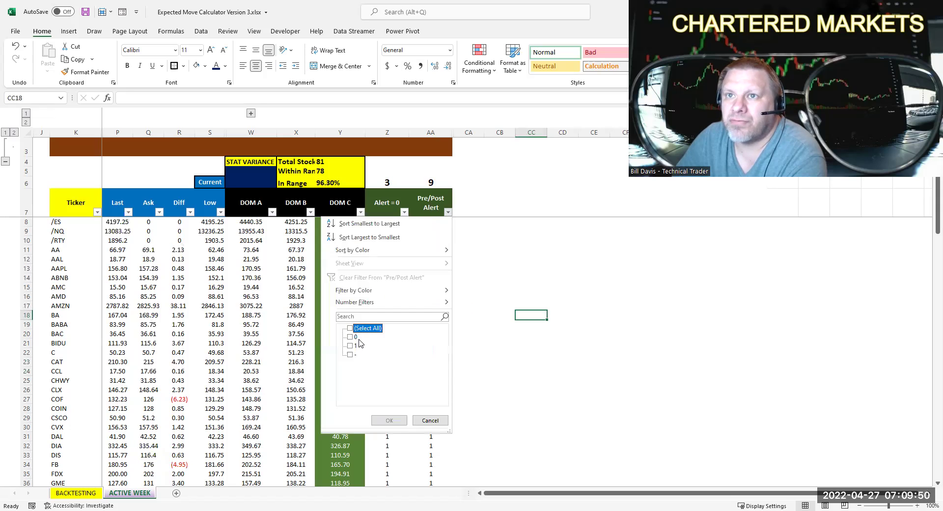
pyautogui.click(354, 337)
pyautogui.click(389, 420)
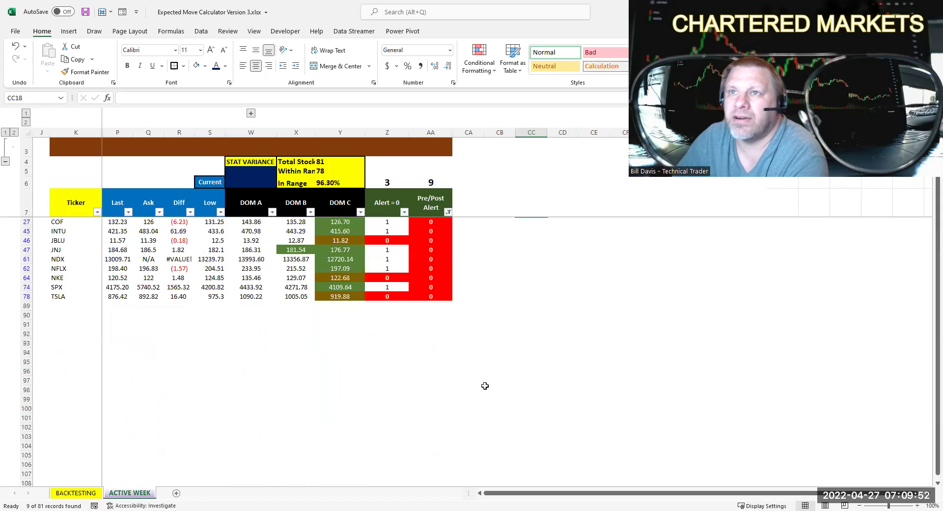
pyautogui.click(485, 387)
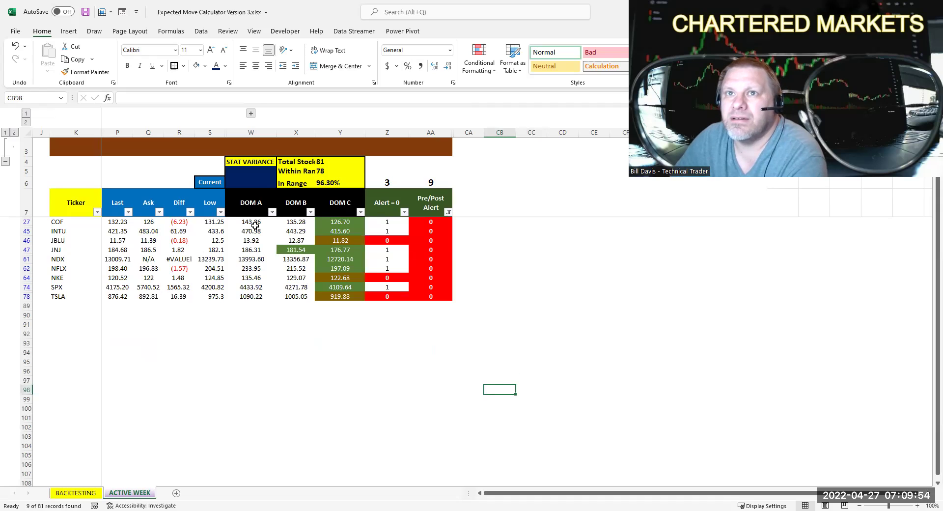
# Review the DOM A, DOM B and DOM C range columns for the filtered tickers down to TSLA
pyautogui.moveTo(255, 203); pyautogui.dragTo(329, 203)
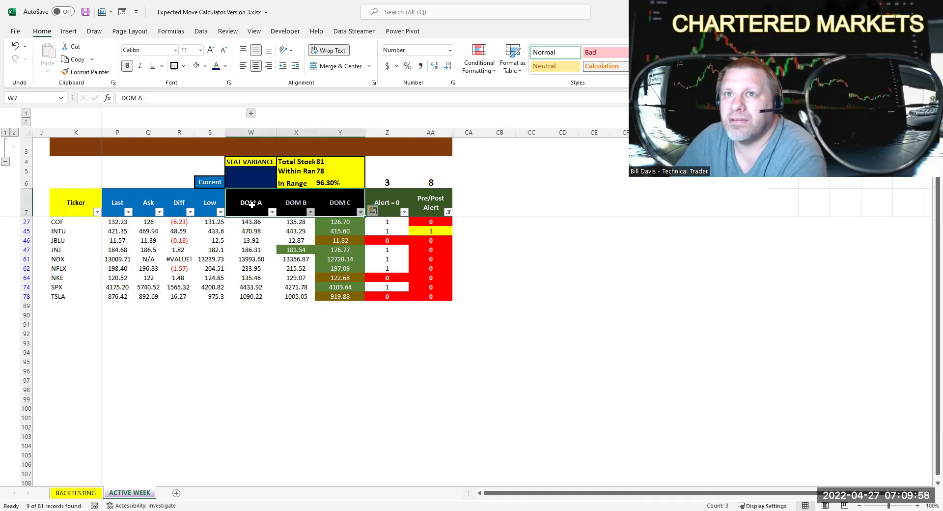
pyautogui.click(250, 205)
pyautogui.click(295, 202)
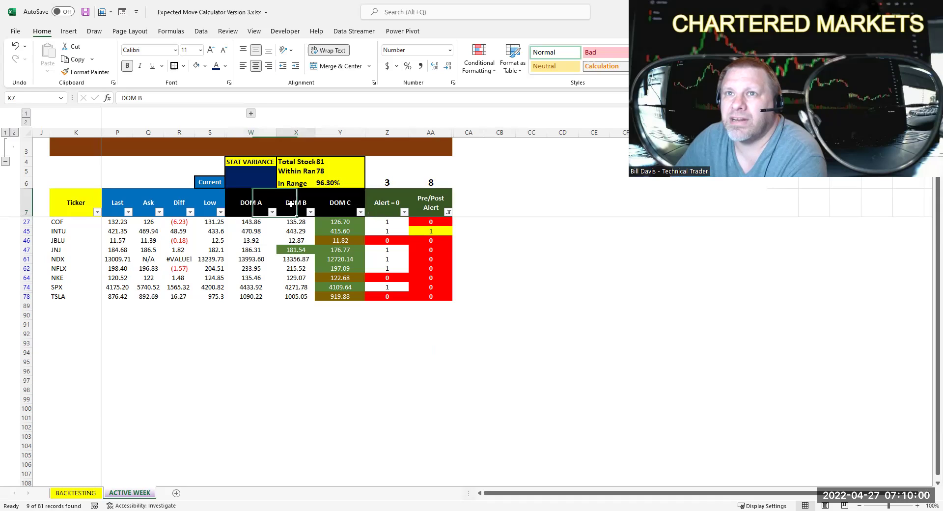
pyautogui.click(330, 197)
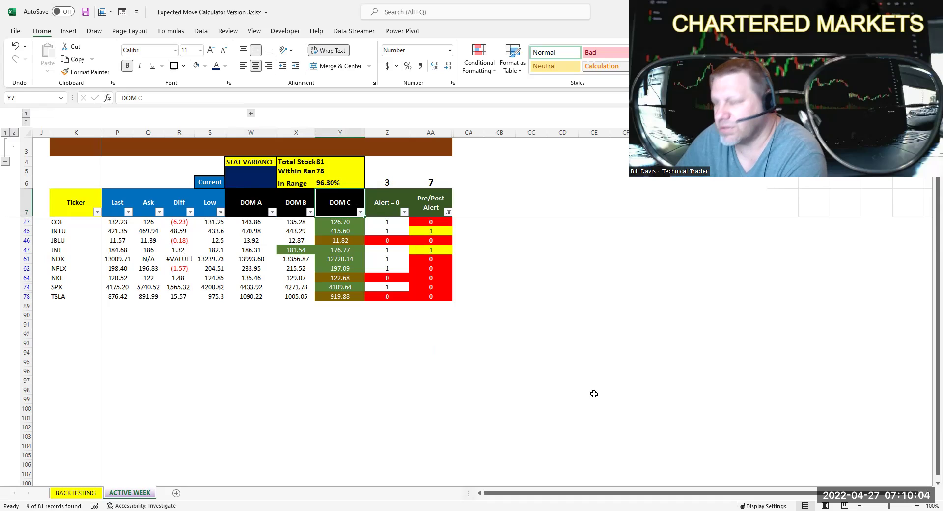
pyautogui.click(575, 392)
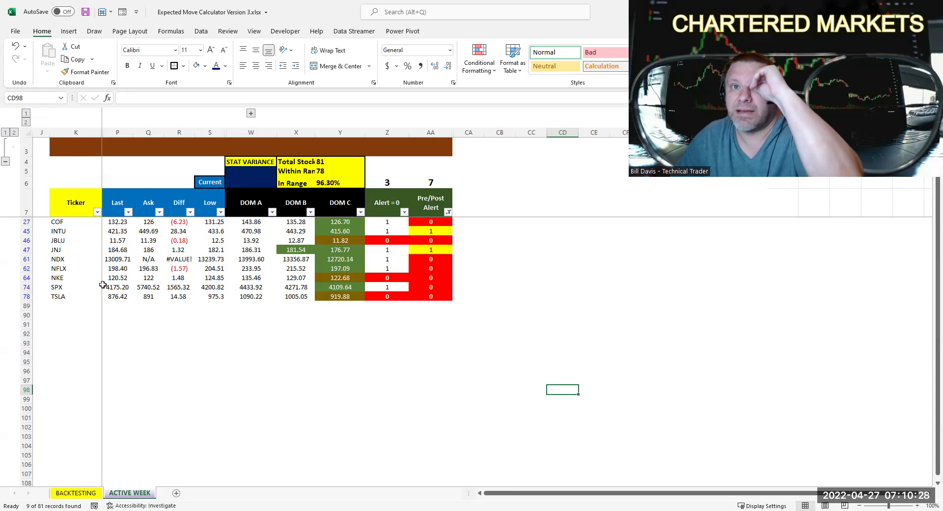
pyautogui.scroll(-1, 103, 284)
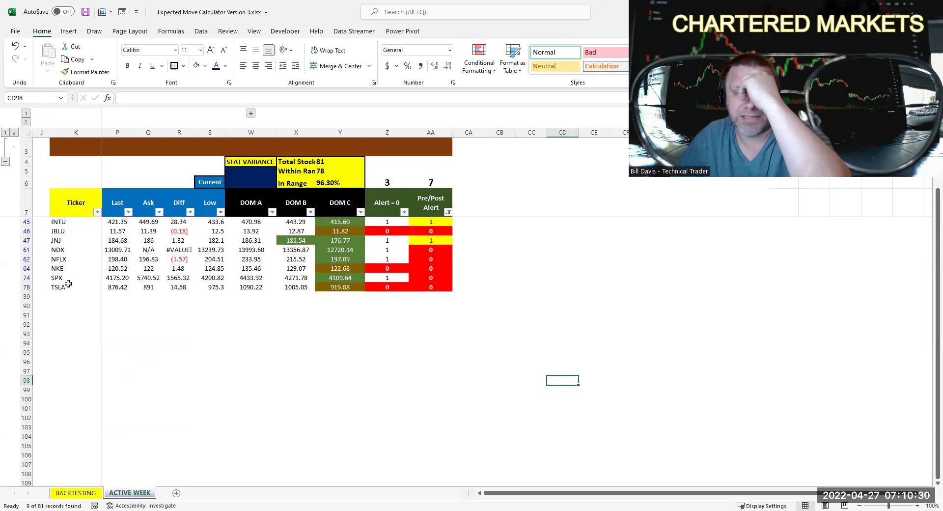
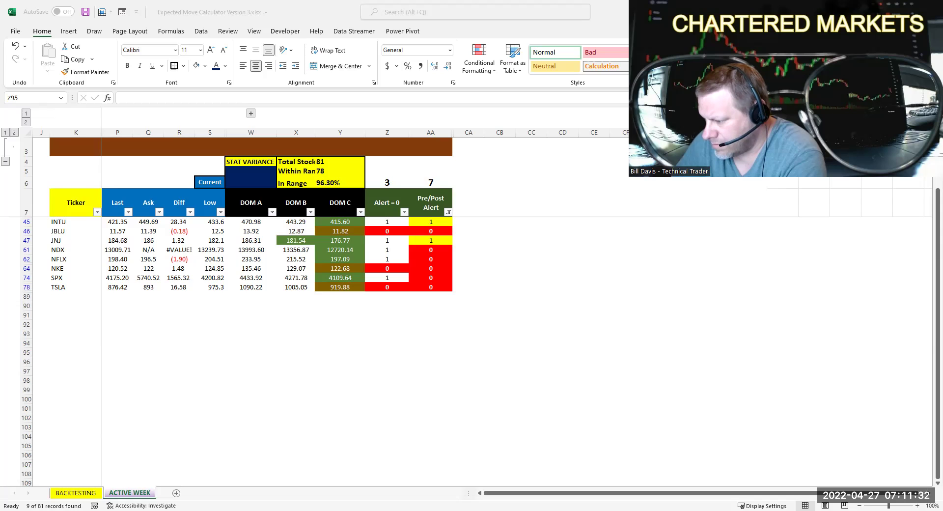
# Switch to the TSLA daily chart in TradingView and move the yellow BUY RANGE note up, clear of the candles below it
pyautogui.hotkey('alt', 'Tab')
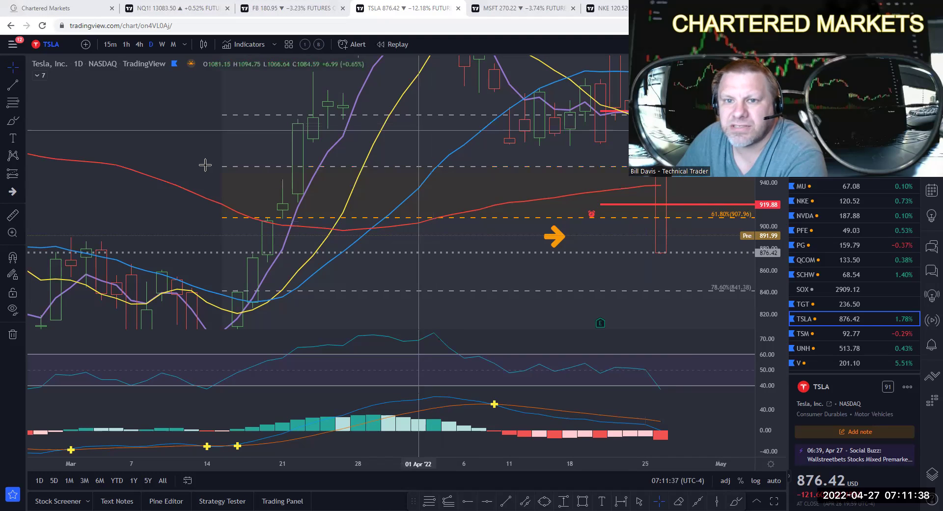
pyautogui.scroll(-5, 468, 225)
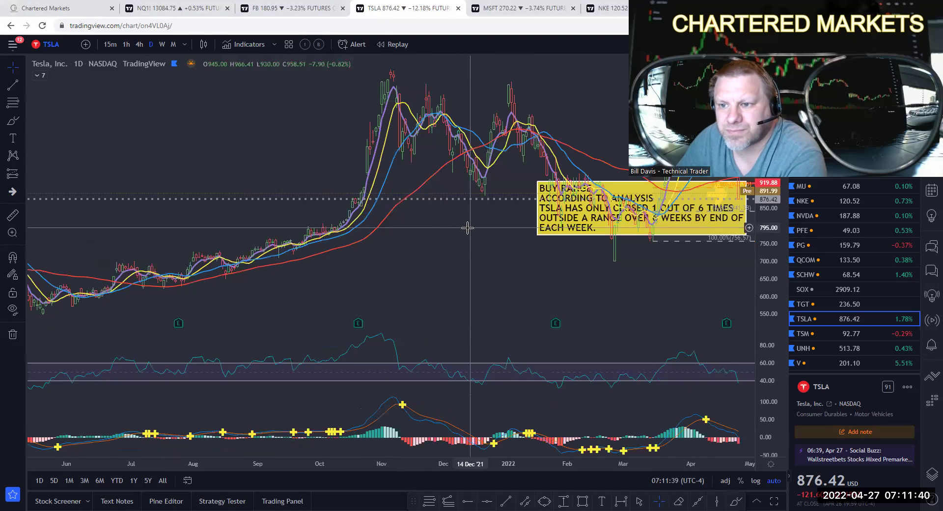
pyautogui.scroll(3, 421, 223)
pyautogui.moveTo(353, 231); pyautogui.dragTo(410, 129)
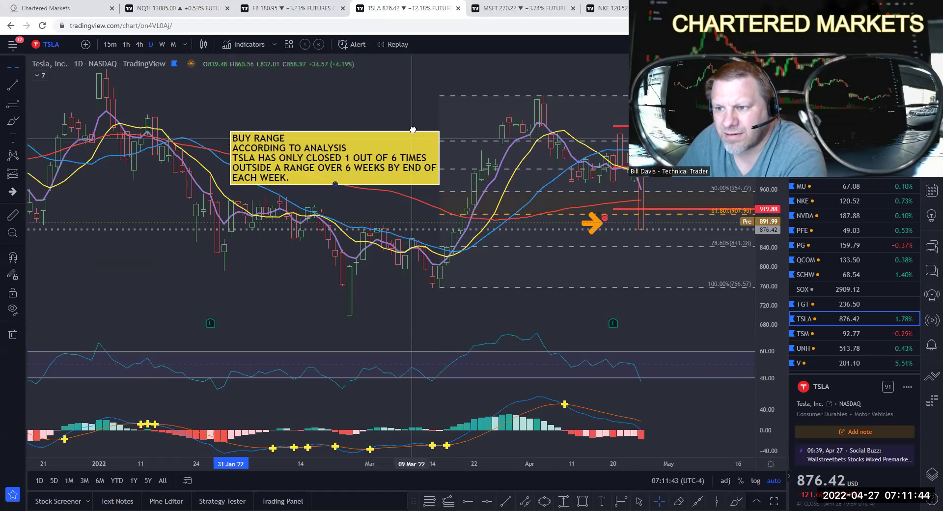
# Enlarge the TSLA details pane and move the BUY RANGE note to 8 March 2022 at about 930, beside the orange arrow
pyautogui.scroll(2, 608, 280)
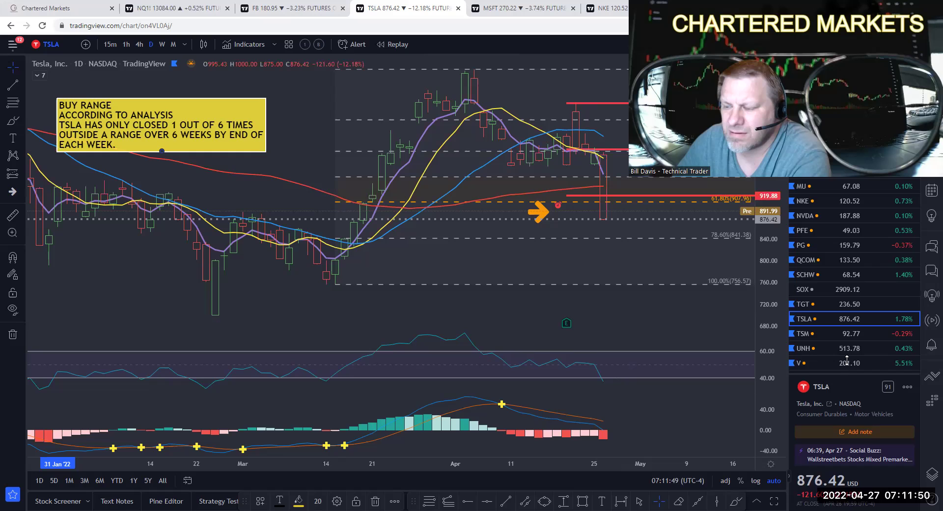
pyautogui.moveTo(844, 381); pyautogui.dragTo(843, 245)
pyautogui.moveTo(255, 122)
pyautogui.mouseDown()
pyautogui.moveTo(347, 170)
pyautogui.moveTo(486, 214)
pyautogui.mouseUp()
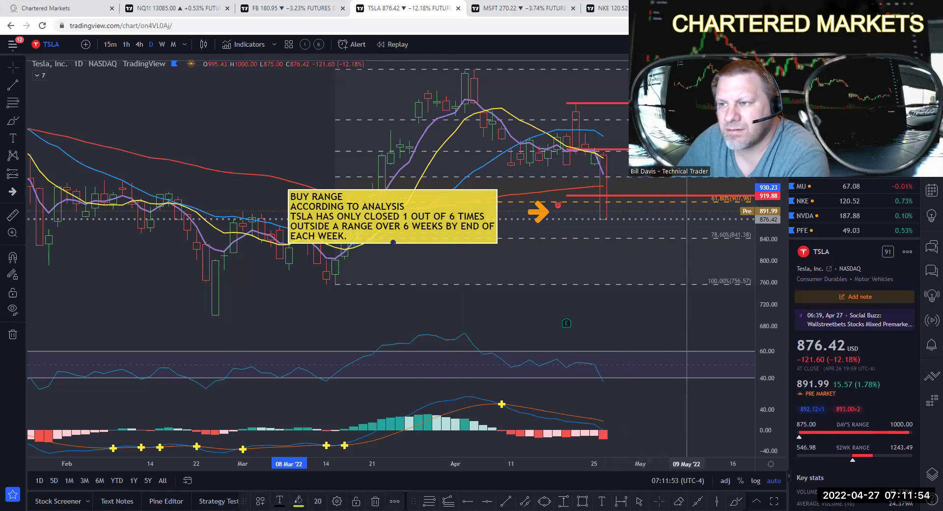
# Switch to Facebook, open the Chartered Markets page and look through its recent market posts
pyautogui.hotkey('ctrl', '1')
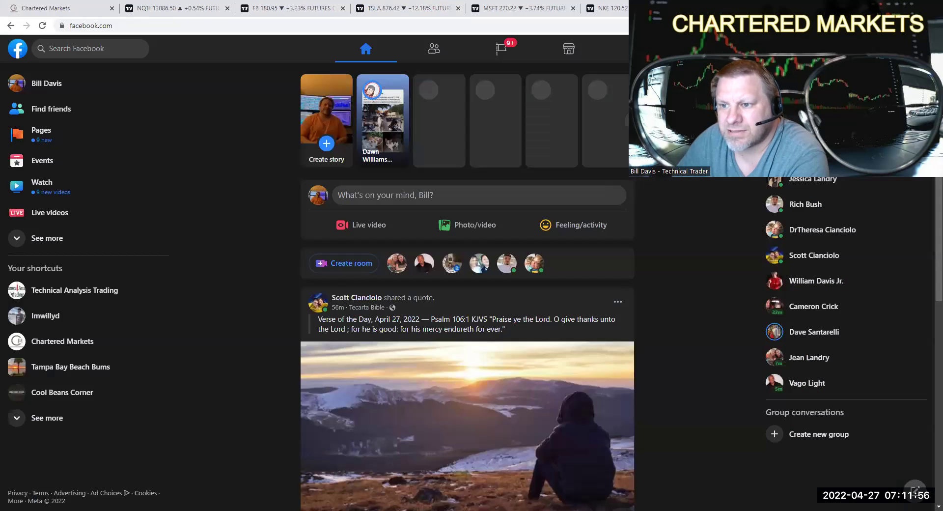
pyautogui.click(40, 348)
pyautogui.scroll(-5, 778, 225)
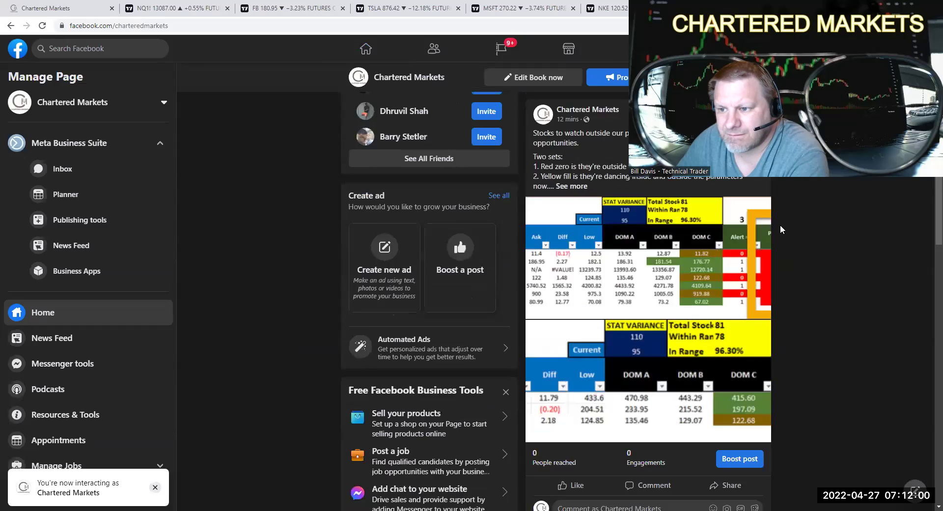
pyautogui.scroll(-10, 780, 225)
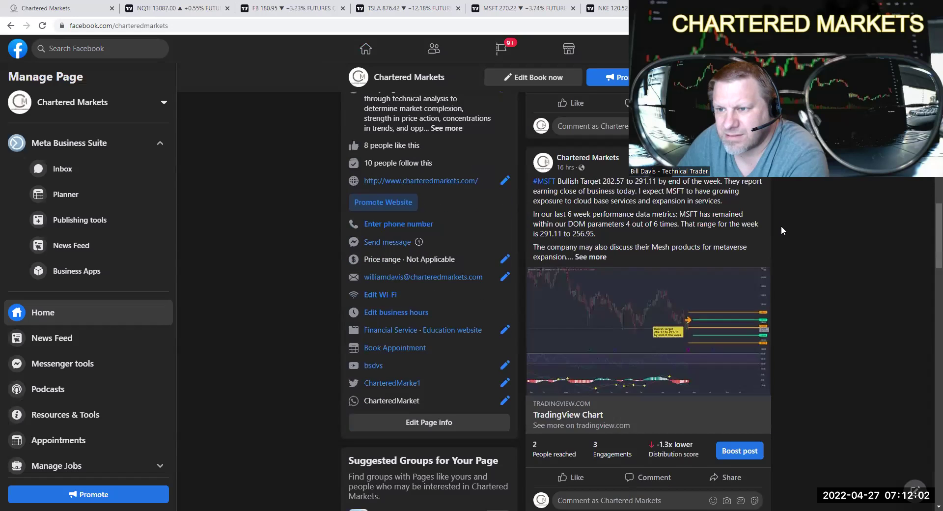
pyautogui.scroll(3, 781, 229)
pyautogui.scroll(4, 779, 229)
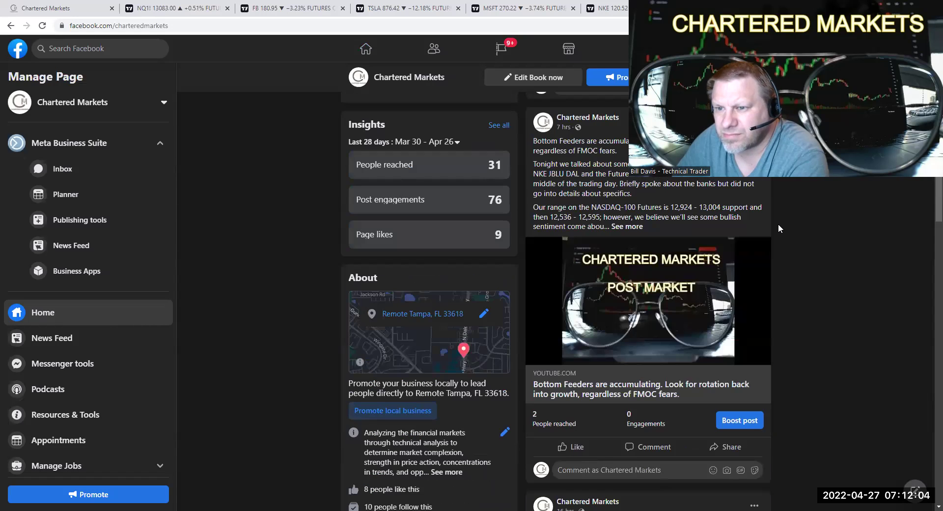
# Look through the Chartered Markets posts down to the TSLA Weekly Trade Alert and view its published TradingView chart
pyautogui.scroll(-6, 777, 223)
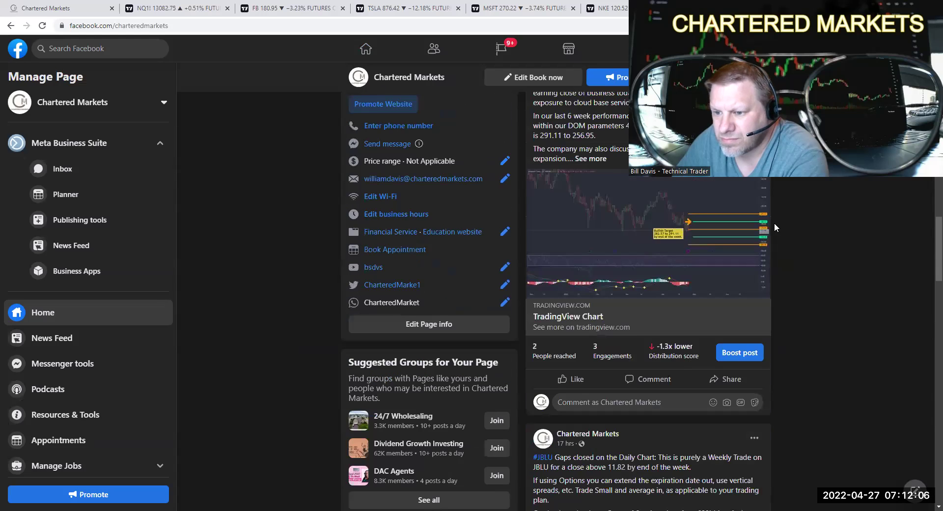
pyautogui.scroll(3, 775, 224)
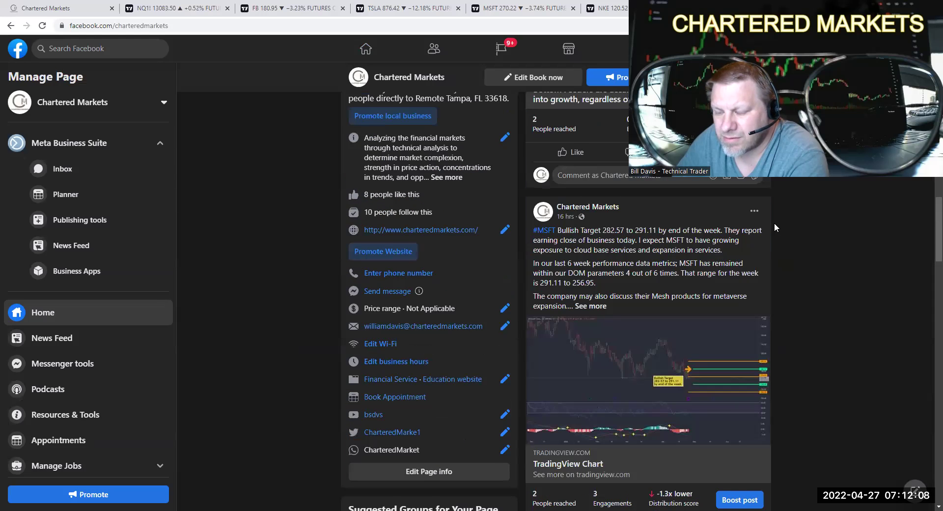
pyautogui.scroll(-8, 775, 223)
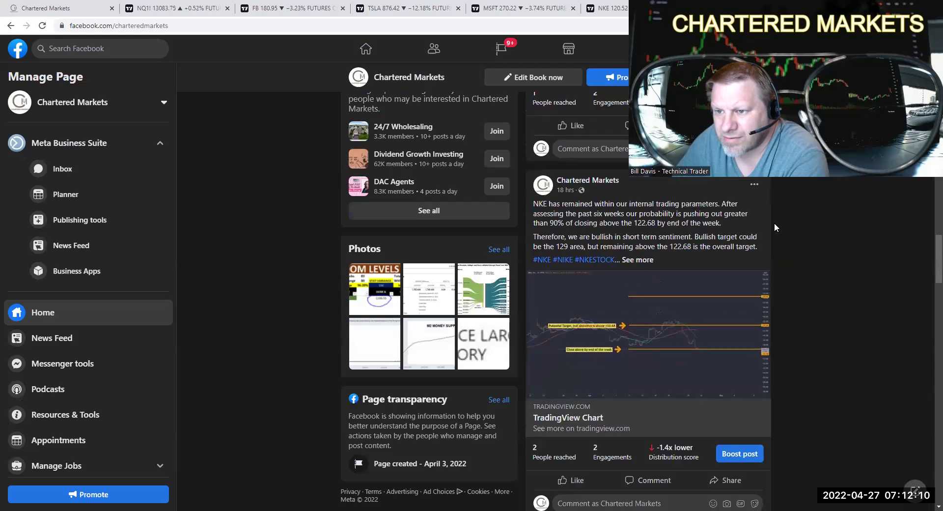
pyautogui.scroll(-5, 774, 223)
pyautogui.click(588, 351)
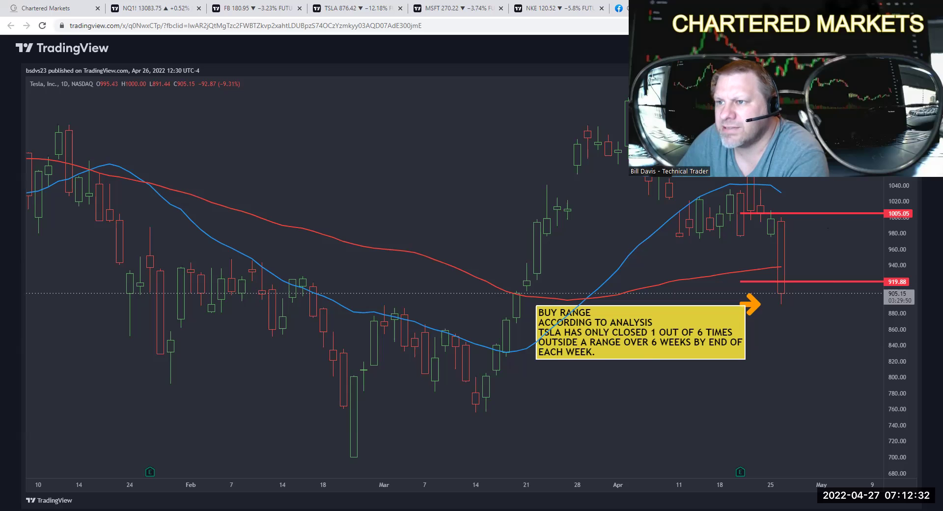
pyautogui.hotkey('ctrl', 'w')
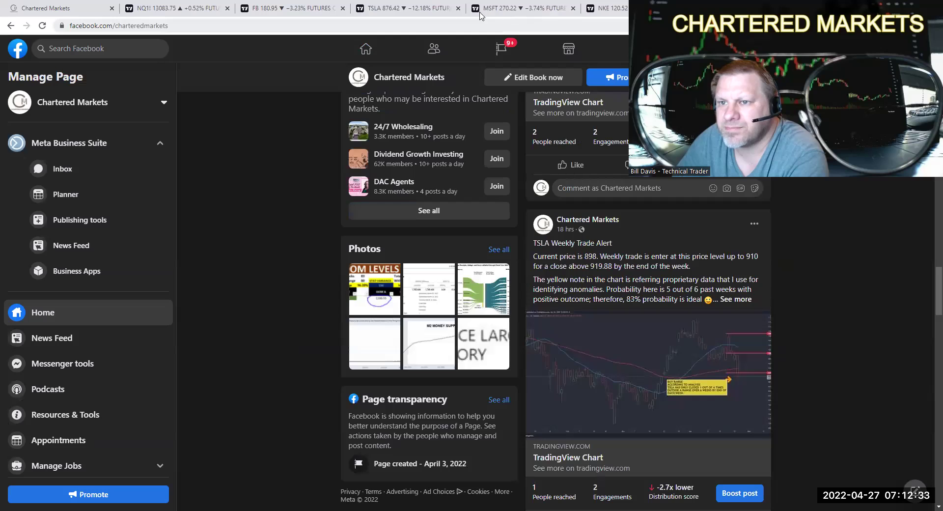
# Switch to the TSLA daily chart and move the BUY RANGE note to 10 March 2022 at about 925.70, closer to the orange arrow
pyautogui.click(401, 14)
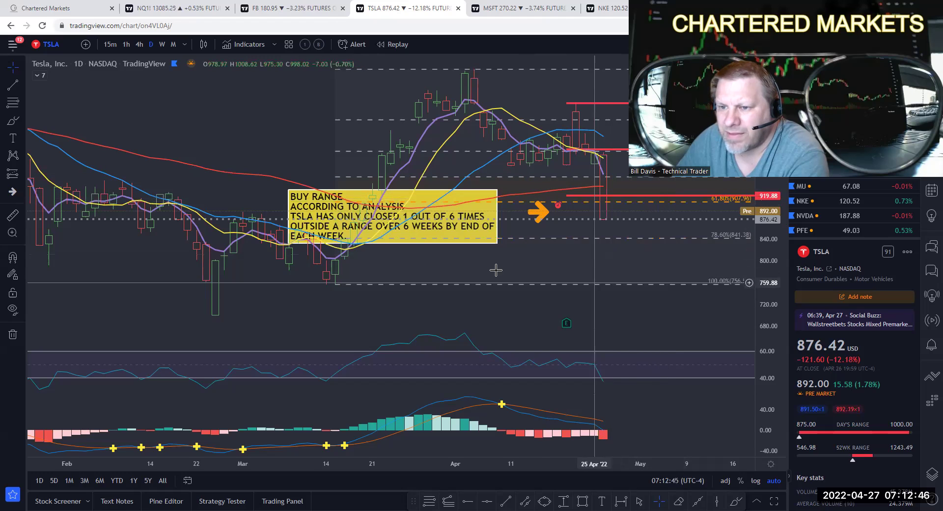
pyautogui.moveTo(467, 230); pyautogui.dragTo(485, 232)
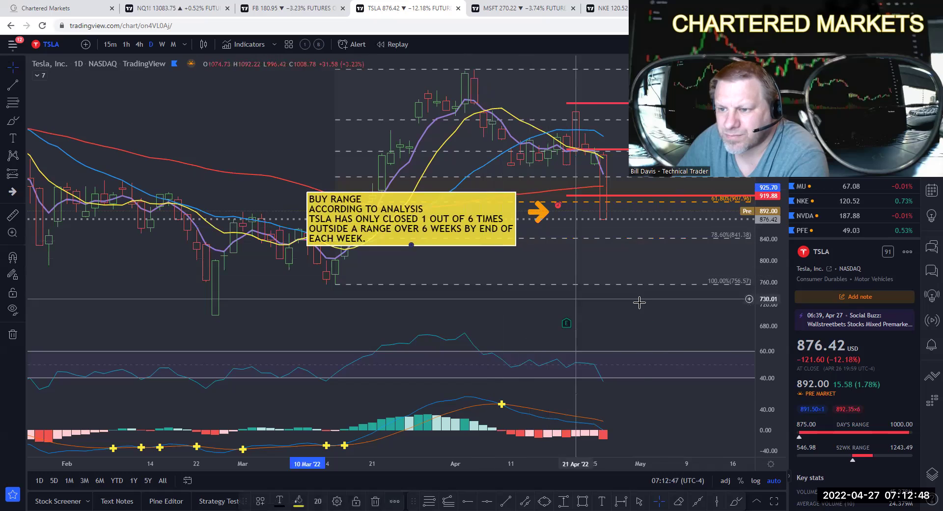
pyautogui.moveTo(490, 238); pyautogui.dragTo(501, 242)
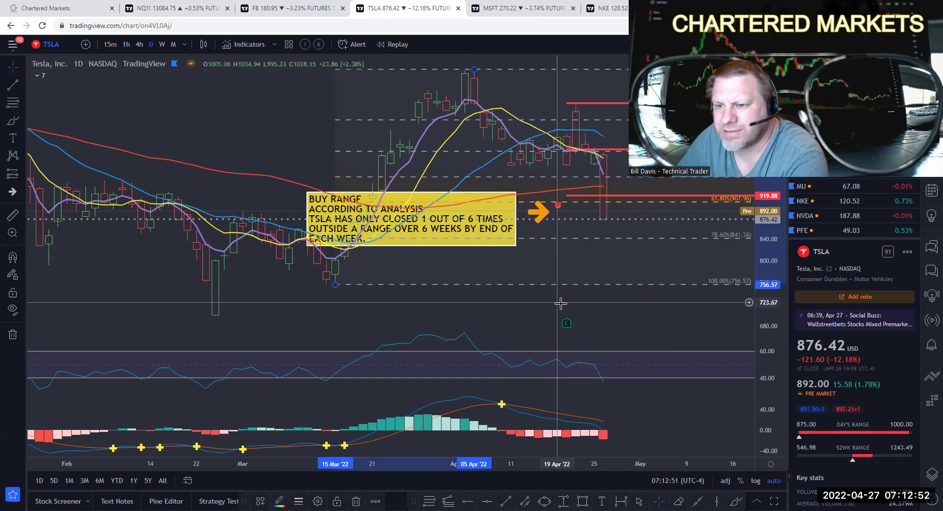
pyautogui.hotkey('ctrl', 'z')
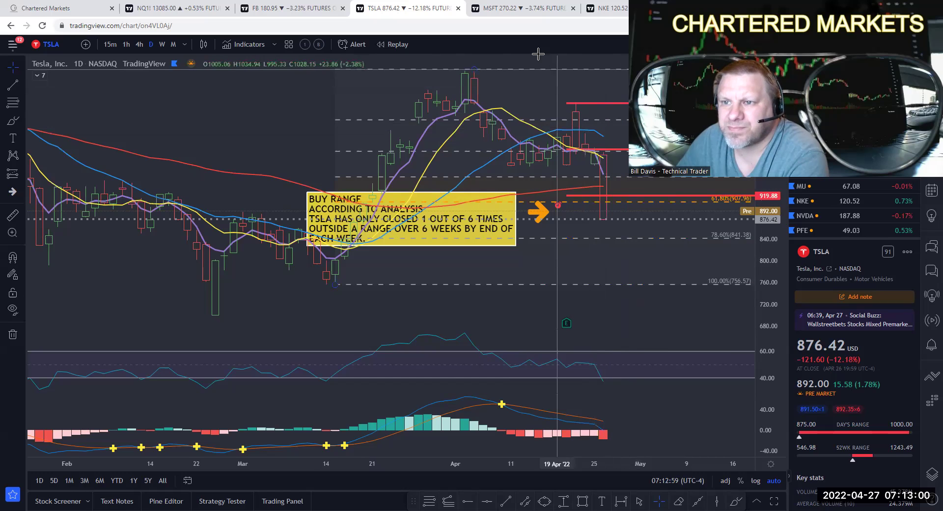
# Switch to the NKE daily chart and move the "Potential Target, but objective is above 122.68" note beside the upper orange arrow
pyautogui.click(601, 15)
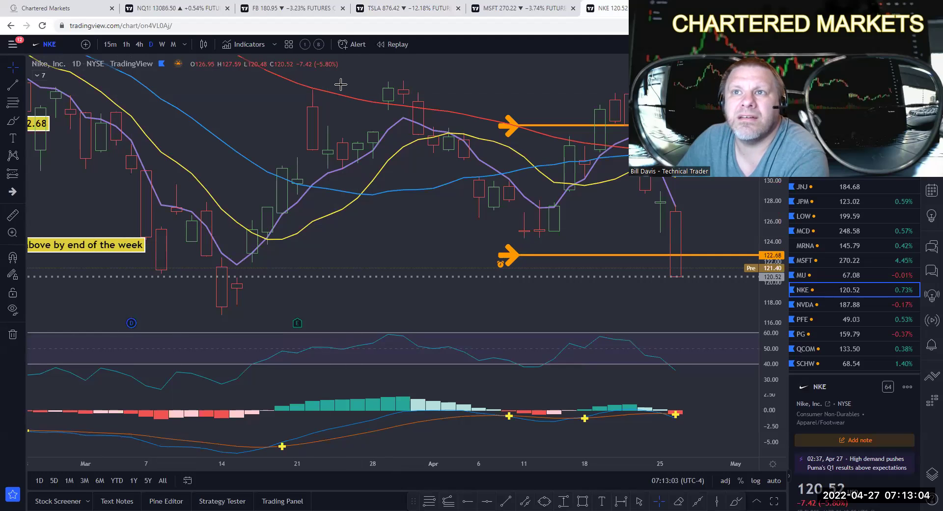
pyautogui.scroll(-3, 374, 276)
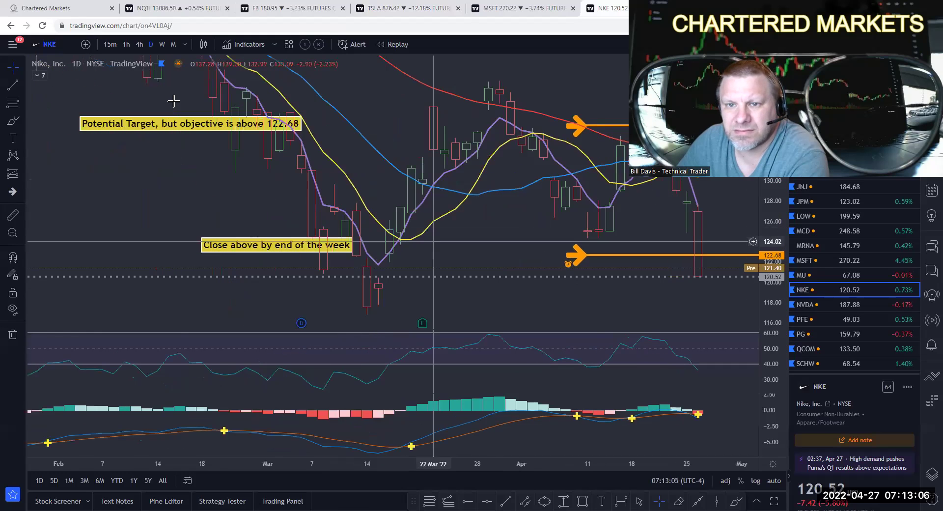
pyautogui.moveTo(236, 124)
pyautogui.mouseDown()
pyautogui.moveTo(510, 129)
pyautogui.moveTo(490, 130)
pyautogui.mouseUp()
# Move the "Close above by end of the week" note beside the lower orange arrow, at 18 March 2022 and about 123.32
pyautogui.moveTo(307, 252); pyautogui.dragTo(505, 260)
pyautogui.moveTo(505, 226); pyautogui.dragTo(441, 226)
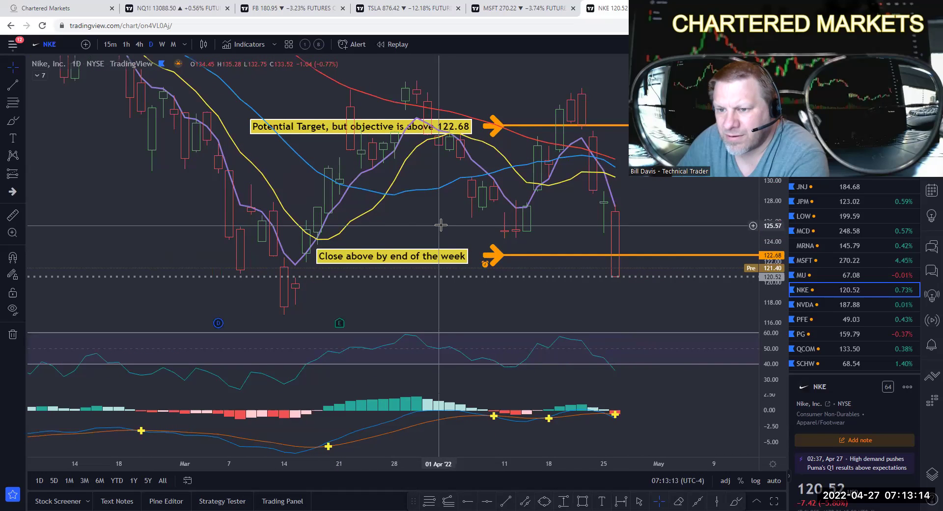
pyautogui.moveTo(439, 262); pyautogui.dragTo(439, 264)
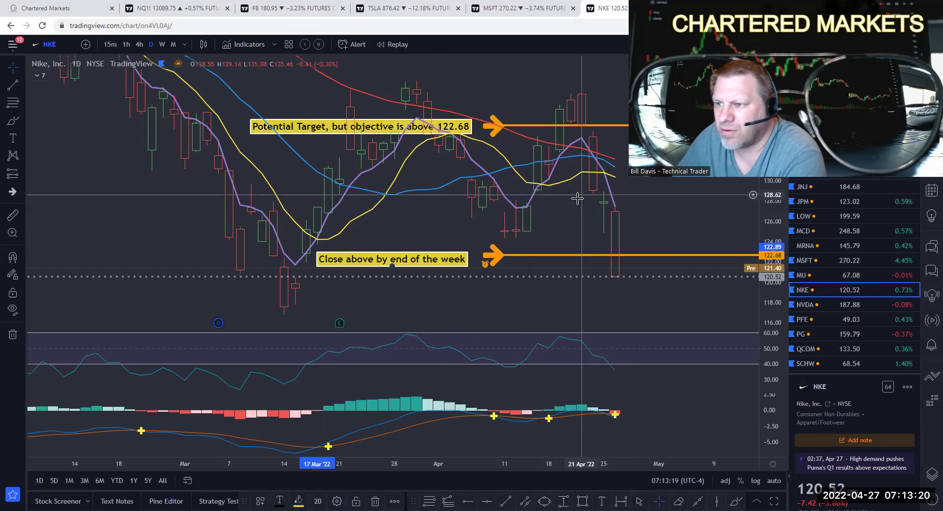
pyautogui.moveTo(440, 264); pyautogui.dragTo(449, 255)
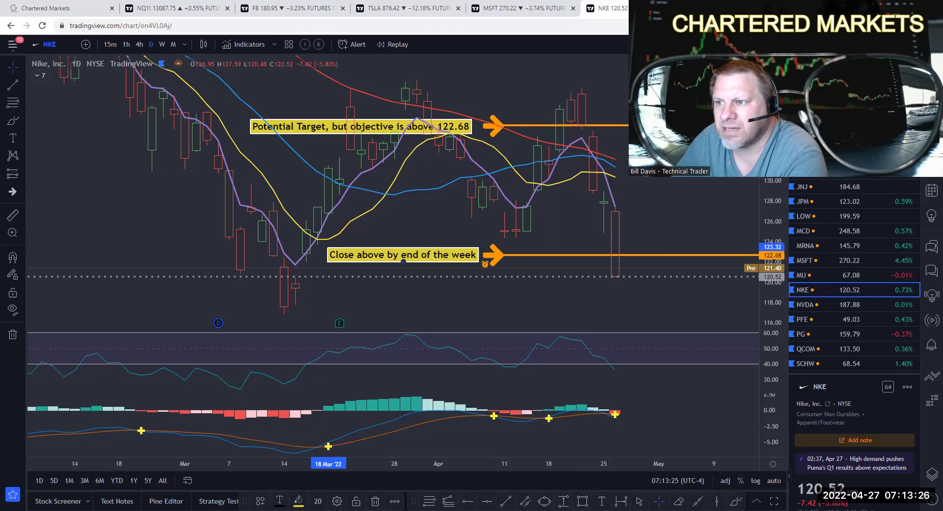
# Return to the start of the Chartered Markets Facebook page and check the MSFT and NKE daily charts
pyautogui.hotkey('ctrl', '1')
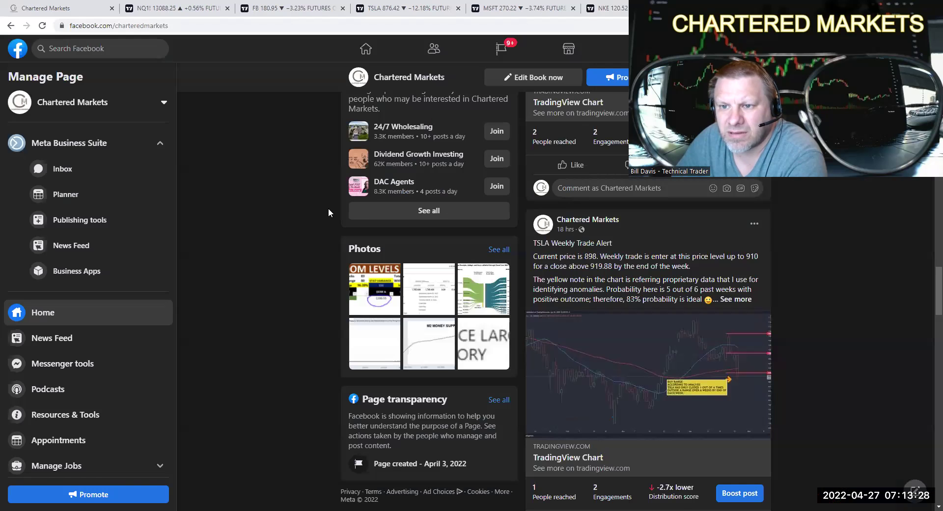
pyautogui.scroll(10, 329, 212)
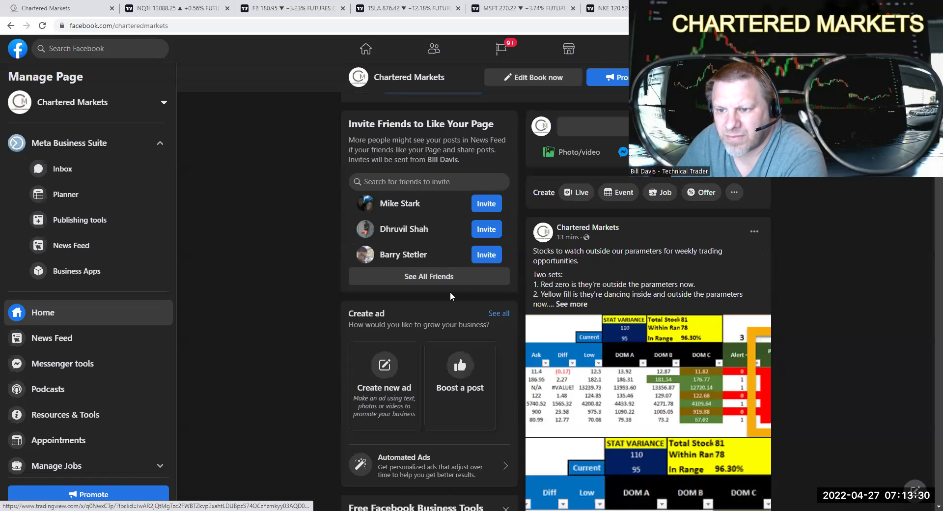
pyautogui.scroll(6, 428, 287)
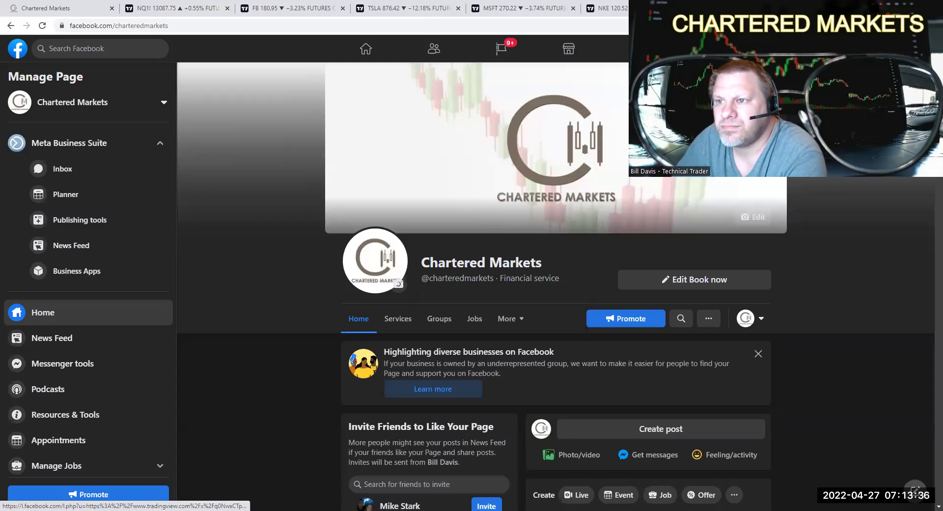
pyautogui.click(501, 8)
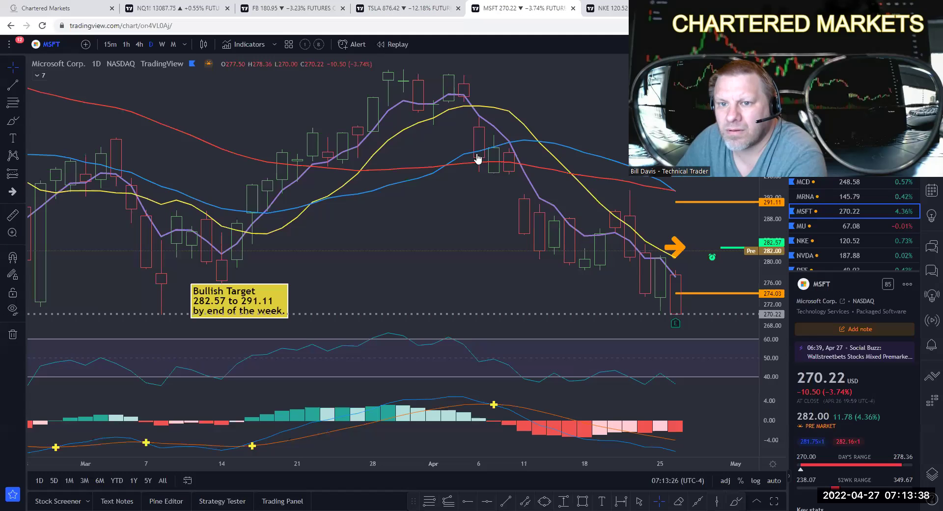
pyautogui.hotkey('ctrl', '1')
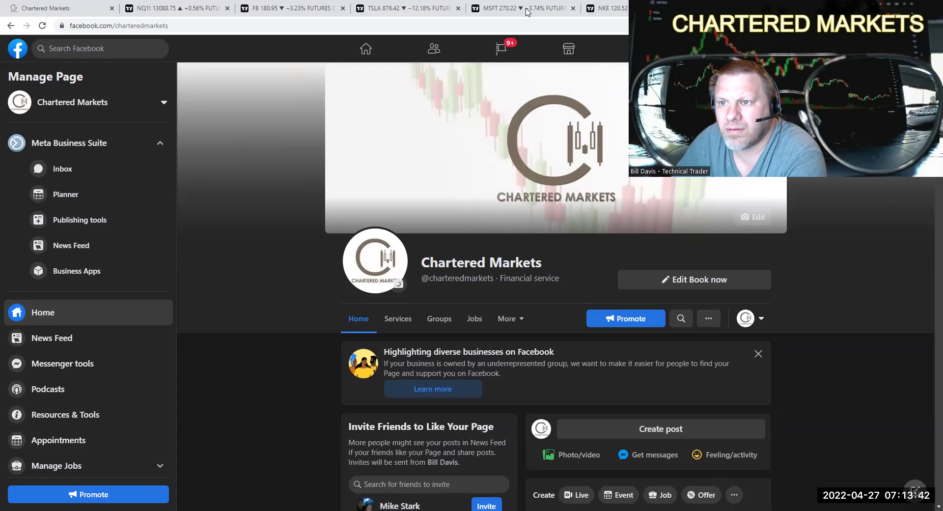
pyautogui.click(609, 9)
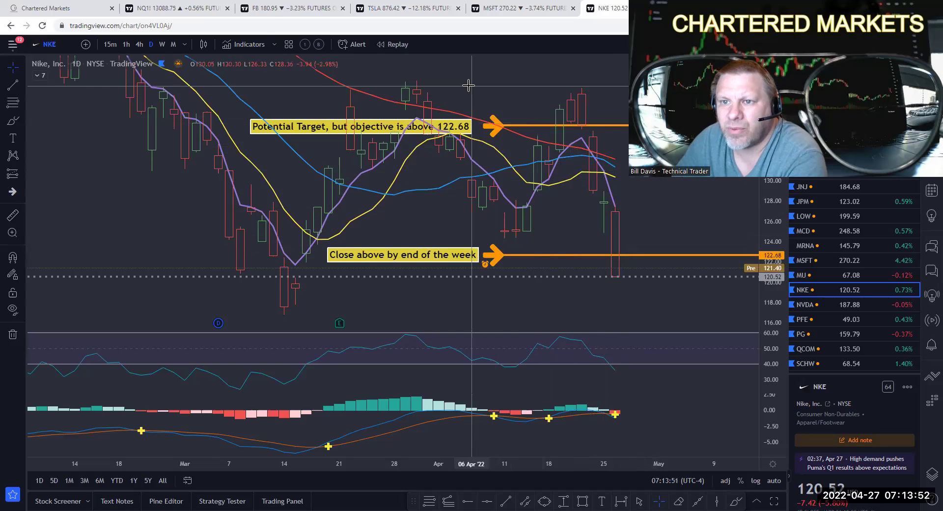
# Switch to the FB daily chart and examine the recent candles against the 202.52 and 184.11 levels
pyautogui.click(272, 10)
pyautogui.moveTo(413, 194); pyautogui.dragTo(346, 192)
pyautogui.moveTo(687, 184); pyautogui.dragTo(648, 149)
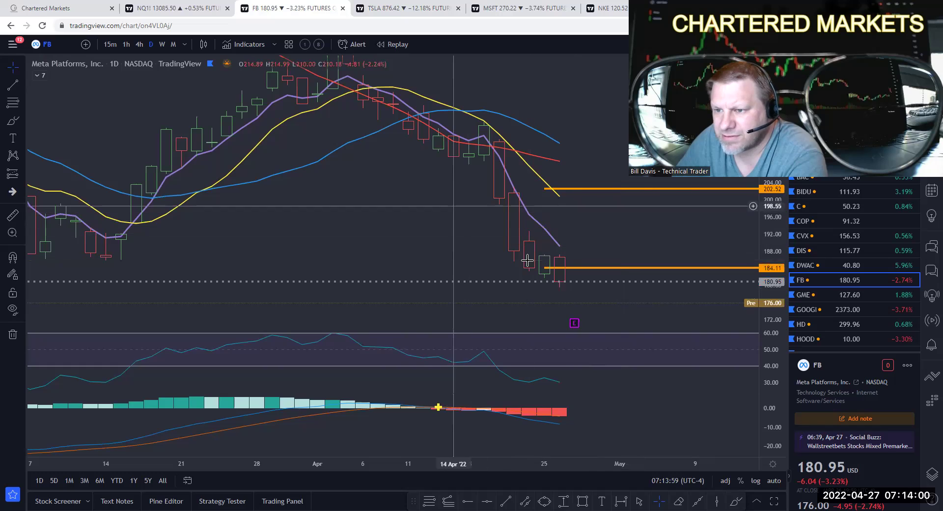
pyautogui.scroll(-3, 421, 223)
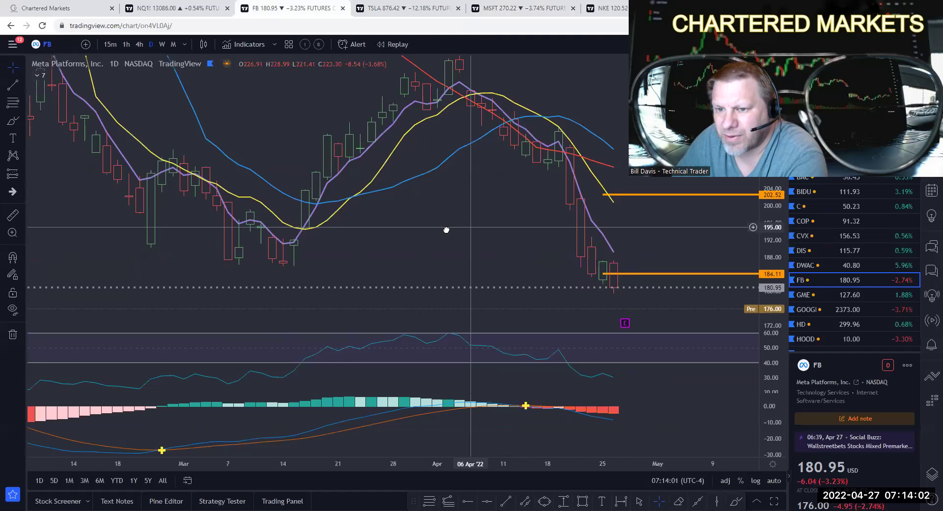
pyautogui.scroll(4, 446, 230)
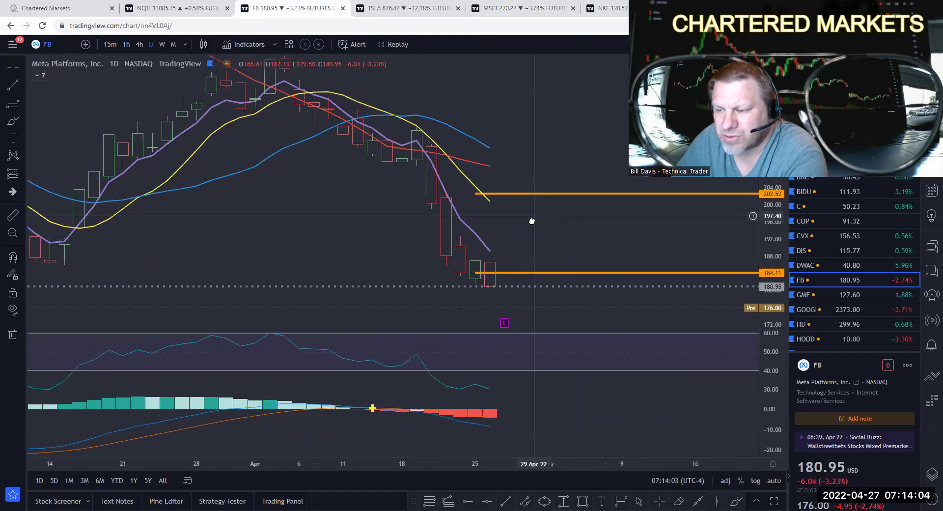
pyautogui.scroll(-2, 387, 235)
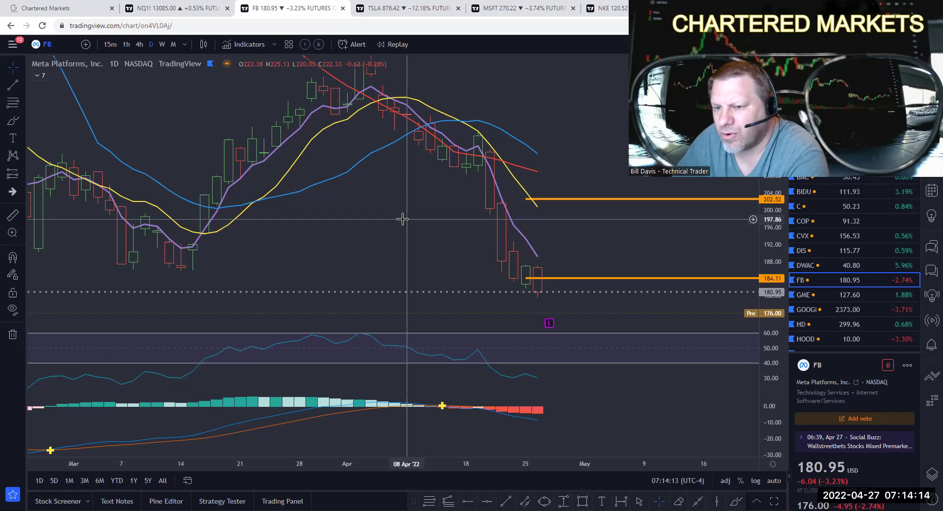
pyautogui.moveTo(402, 219); pyautogui.dragTo(515, 224)
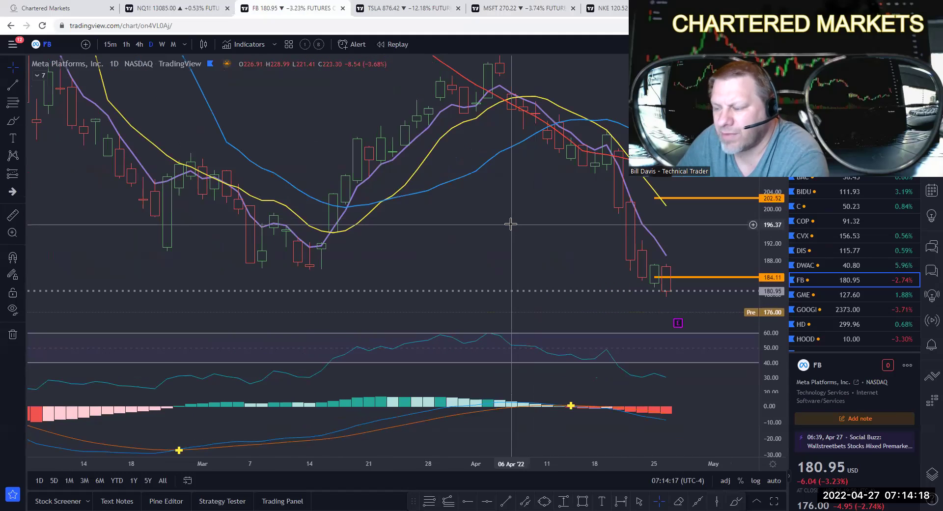
pyautogui.moveTo(511, 225); pyautogui.dragTo(481, 227)
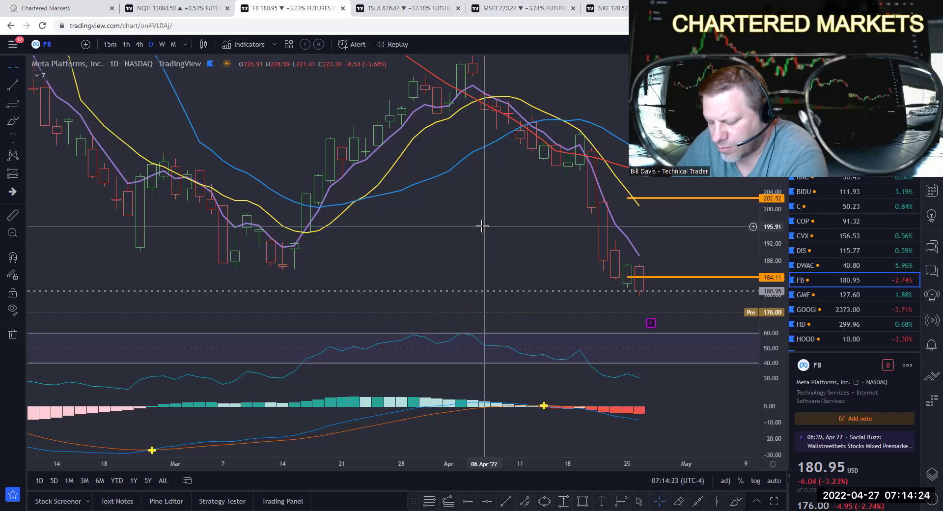
pyautogui.moveTo(487, 221); pyautogui.dragTo(470, 223)
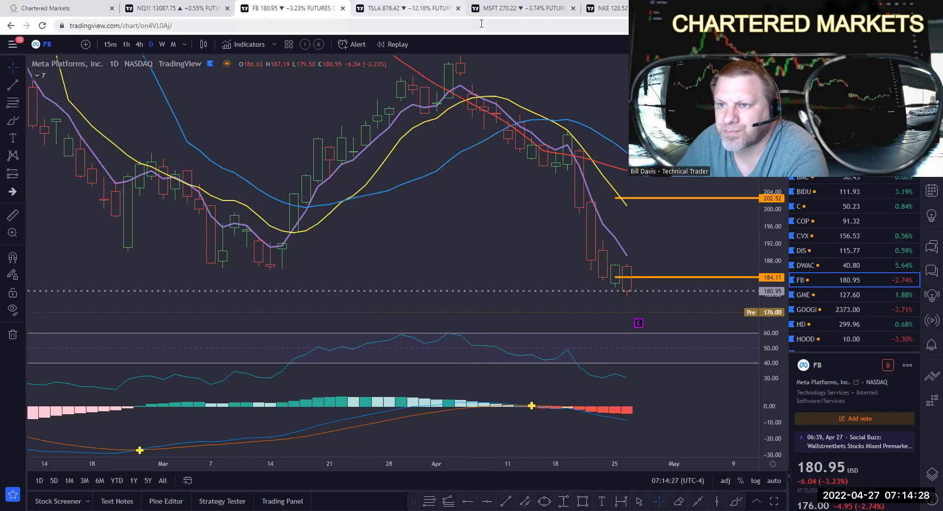
# Switch to the MSFT daily chart and move the Bullish Target note beside the orange arrow
pyautogui.click(514, 13)
pyautogui.moveTo(252, 302); pyautogui.dragTo(600, 252)
pyautogui.moveTo(670, 162); pyautogui.dragTo(537, 137)
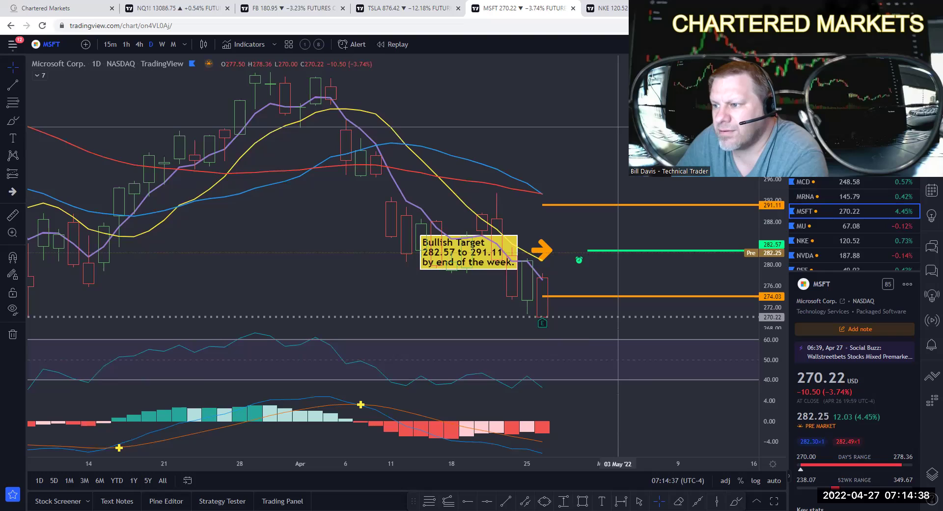
# View the published idea "MSFT: Bullish on Cloud Services" and nudge the Bullish Target note to 13 April 2022 at about 285.72
pyautogui.click(931, 216)
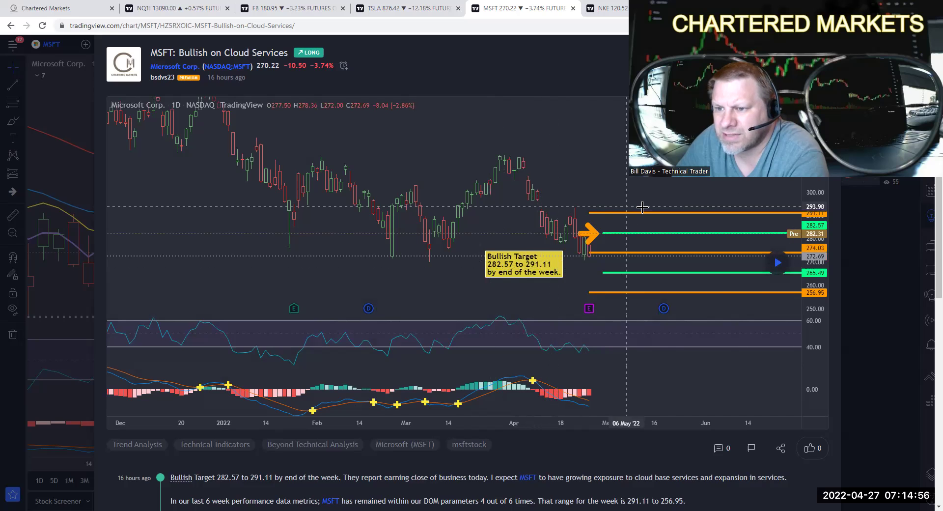
pyautogui.click(615, 185)
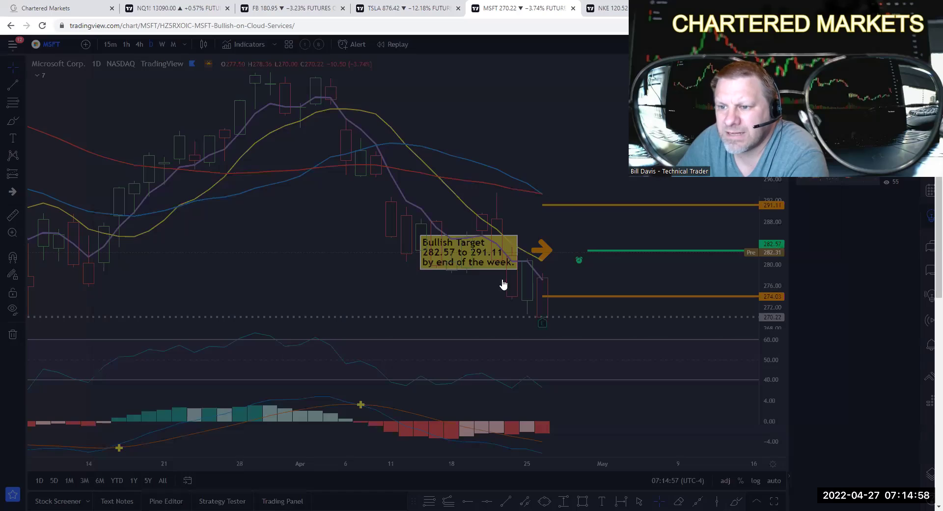
pyautogui.moveTo(466, 268)
pyautogui.mouseDown()
pyautogui.moveTo(478, 267)
pyautogui.moveTo(466, 266)
pyautogui.mouseUp()
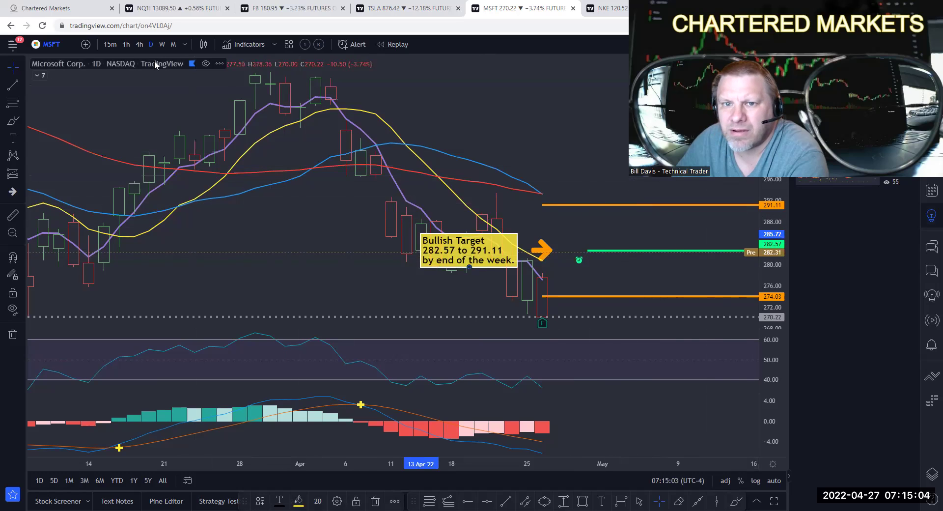
# Change the MSFT chart to the 1-hour interval with extended trading hours and examine the candles around 26 and 27 April
pyautogui.click(127, 44)
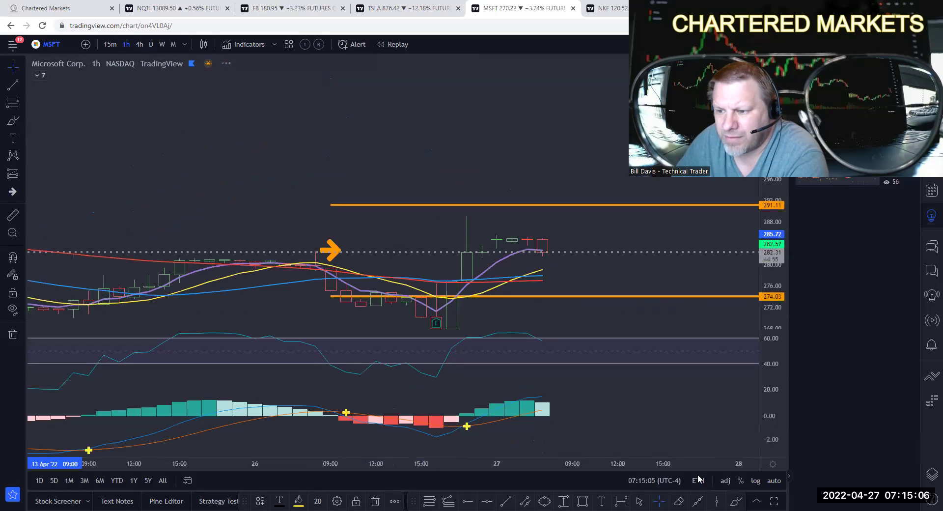
pyautogui.click(699, 480)
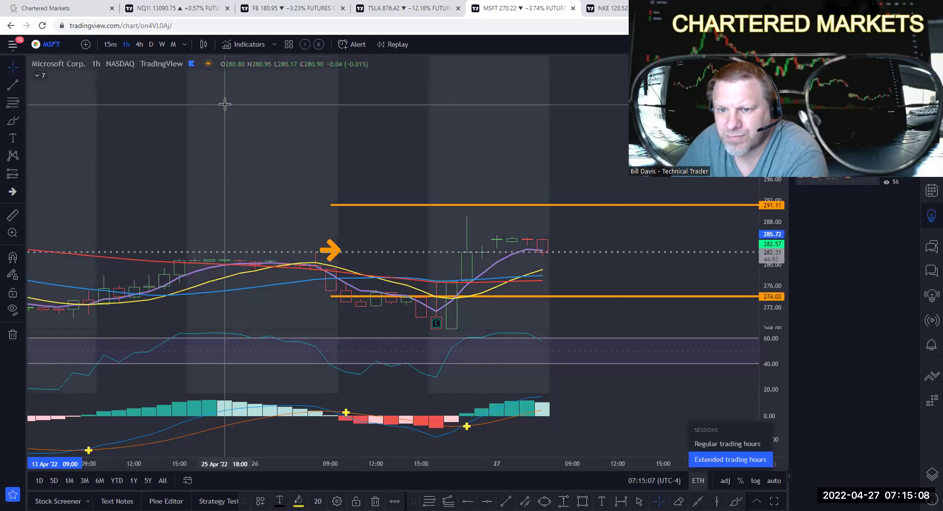
pyautogui.rightClick(238, 49)
pyautogui.click(253, 57)
pyautogui.scroll(5, 520, 123)
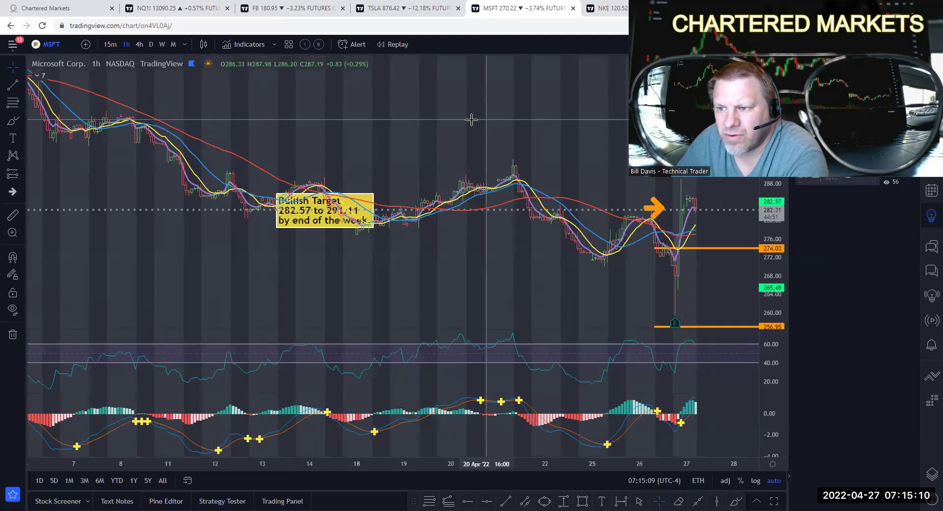
pyautogui.scroll(3, 714, 185)
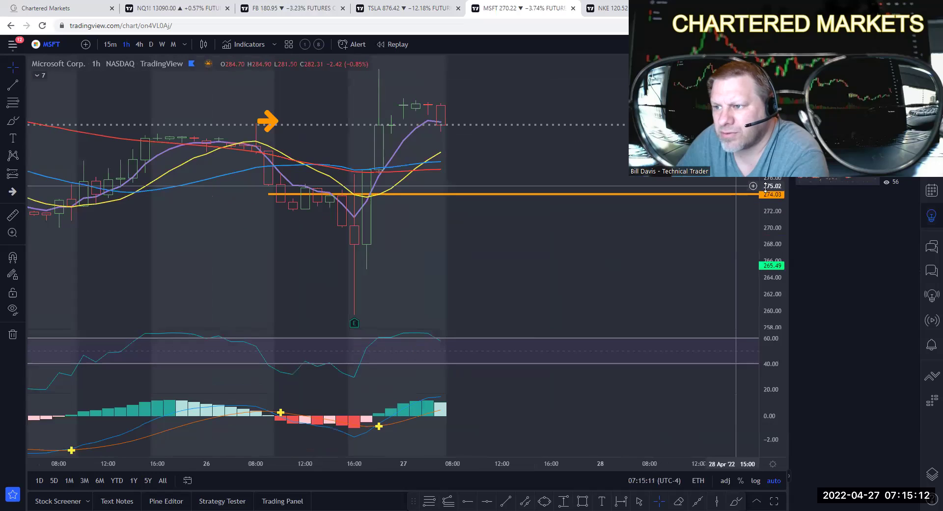
# Return the MSFT 1-hour chart to regular trading hours and reset the chart view
pyautogui.scroll(-3, 532, 270)
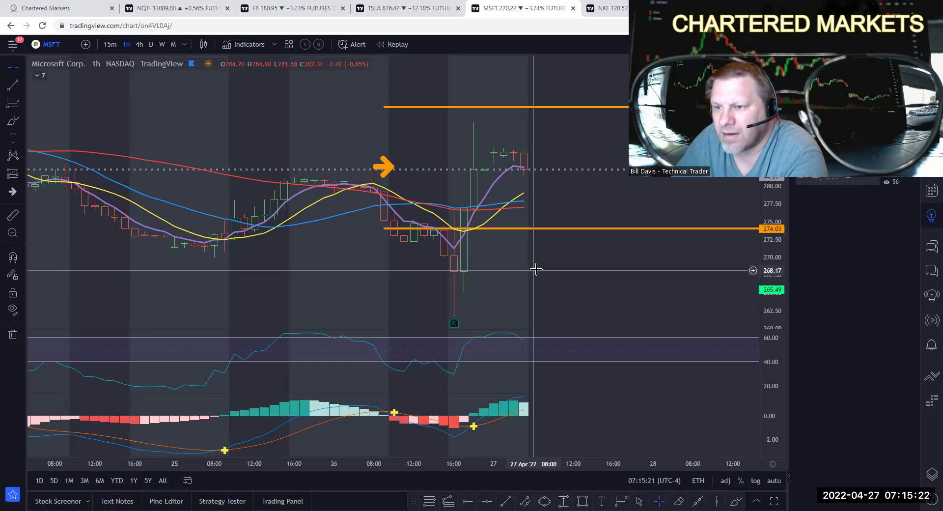
pyautogui.hscroll(-3, 607, 210)
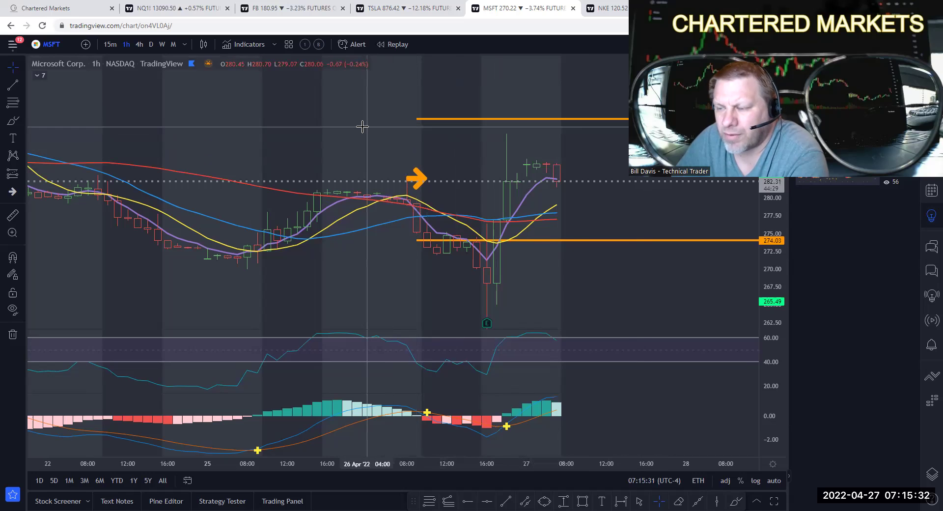
pyautogui.click(698, 480)
pyautogui.click(704, 442)
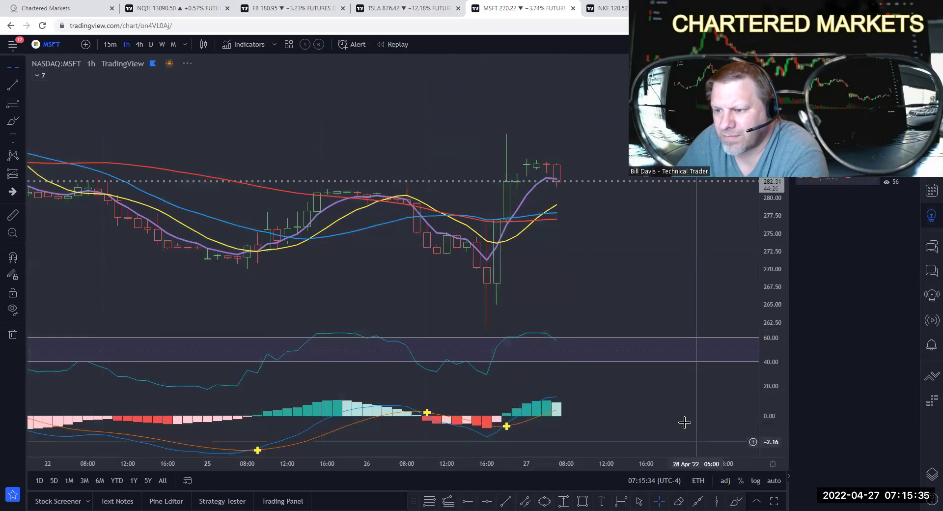
pyautogui.rightClick(431, 126)
pyautogui.click(491, 136)
pyautogui.scroll(5, 609, 145)
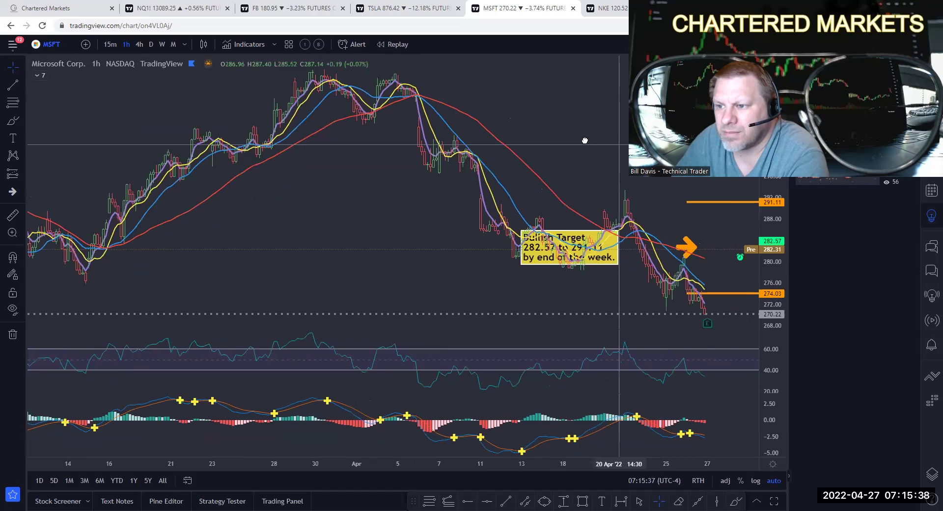
pyautogui.moveTo(555, 183); pyautogui.dragTo(584, 183)
# Open the published idea "MSFT: Bullish on Cloud Services" and read its description, including the line about Mesh products for metaverse expansion
pyautogui.click(837, 181)
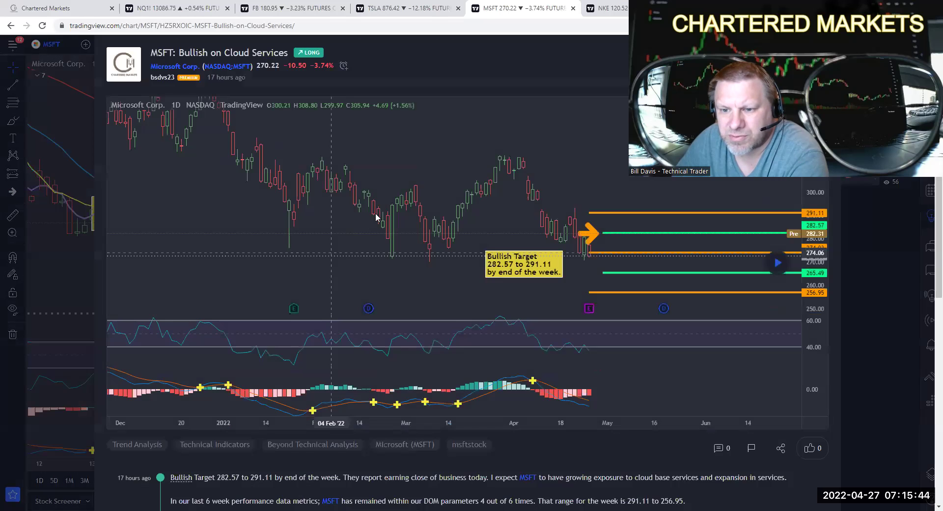
pyautogui.scroll(-9, 379, 222)
pyautogui.scroll(4, 379, 222)
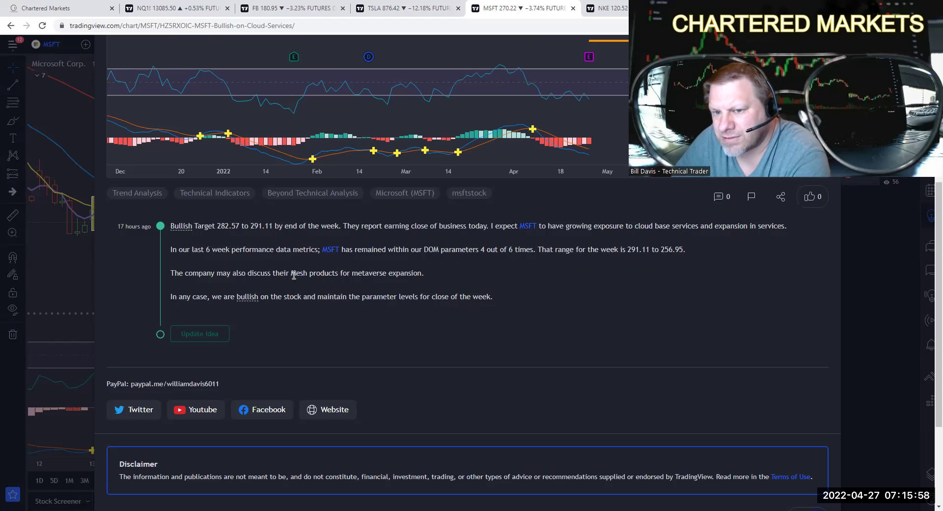
pyautogui.moveTo(291, 273); pyautogui.dragTo(471, 266)
pyautogui.click(431, 278)
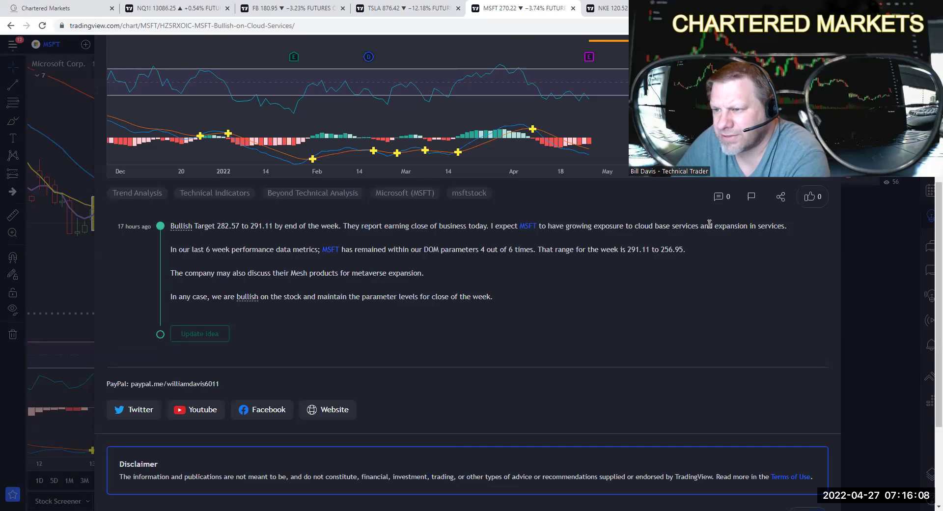
pyautogui.scroll(10, 676, 285)
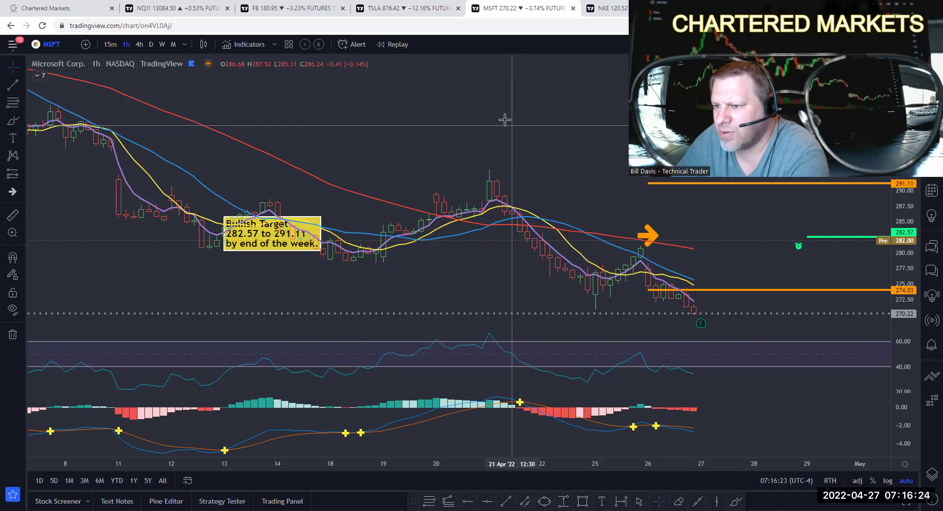
# Reset the MSFT 1-hour chart and examine the April candles against the 291.11 and 274.03 levels
pyautogui.rightClick(467, 103)
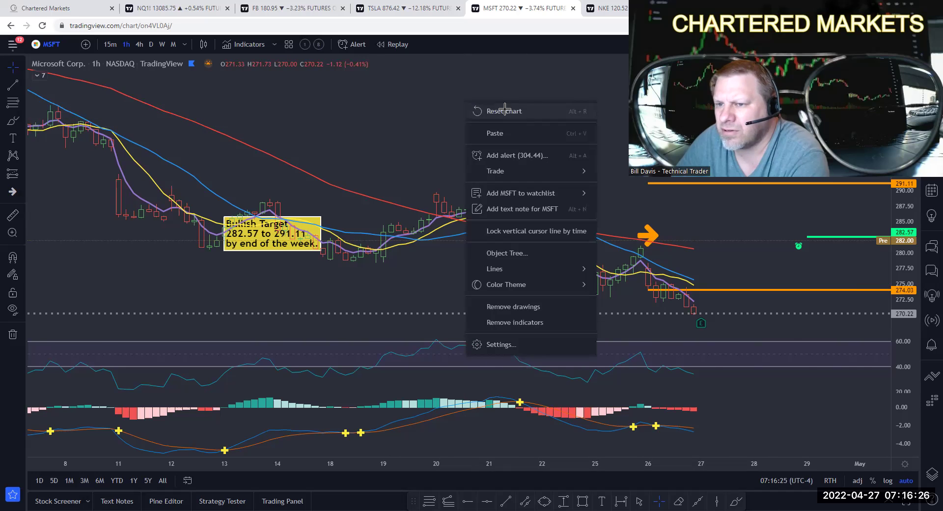
pyautogui.click(505, 110)
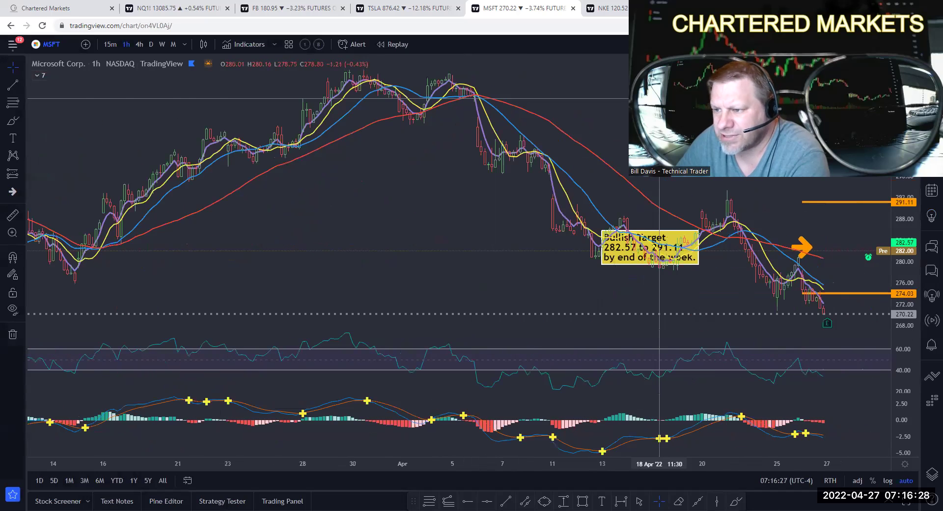
pyautogui.scroll(2, 659, 98)
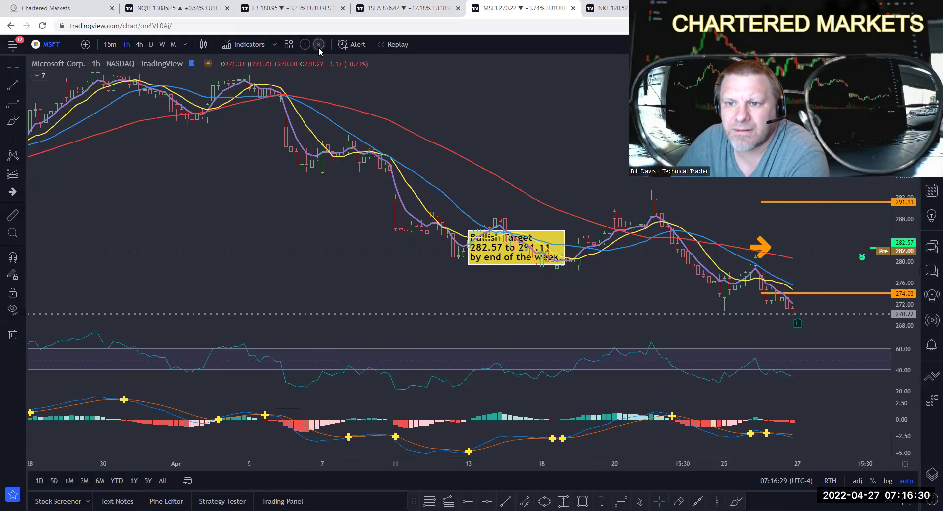
pyautogui.scroll(4, 516, 108)
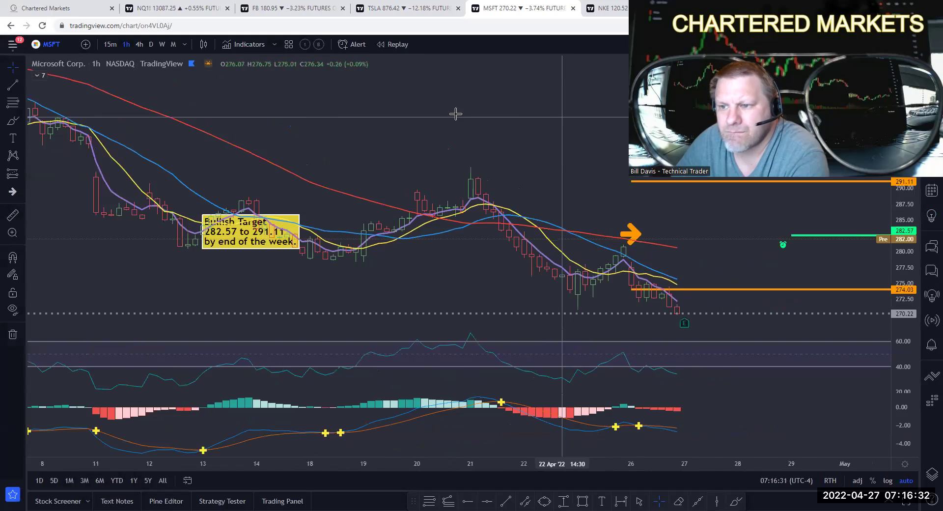
pyautogui.scroll(-3, 512, 130)
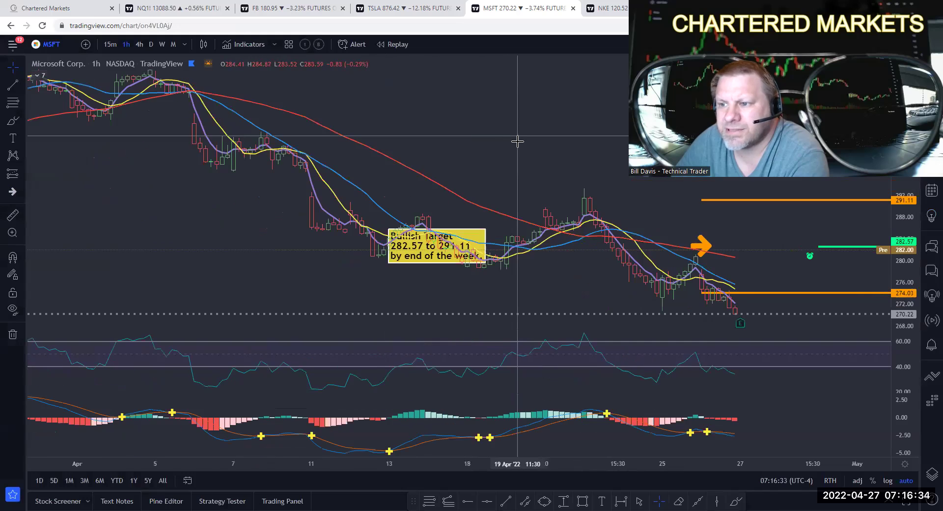
pyautogui.scroll(-4, 489, 135)
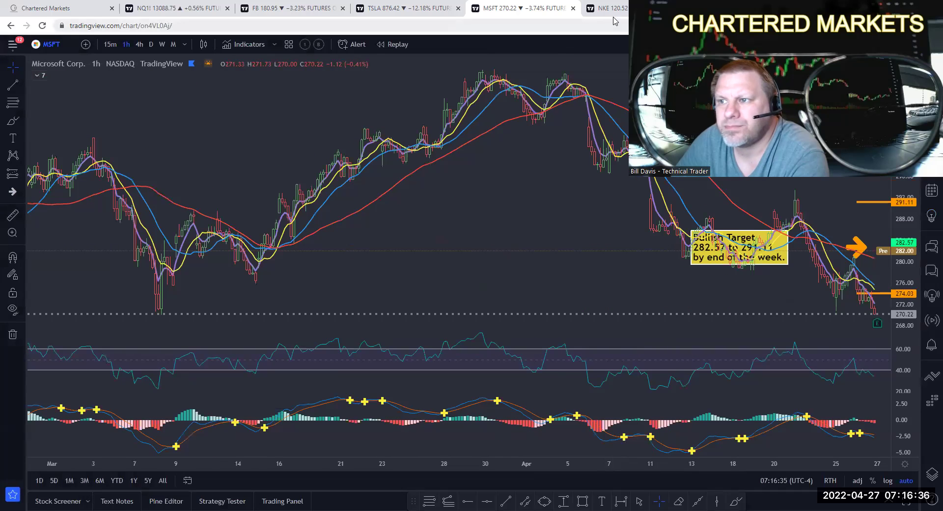
# Switch to the NQ1! daily chart and examine the latest candles against the white horizontal levels
pyautogui.click(157, 9)
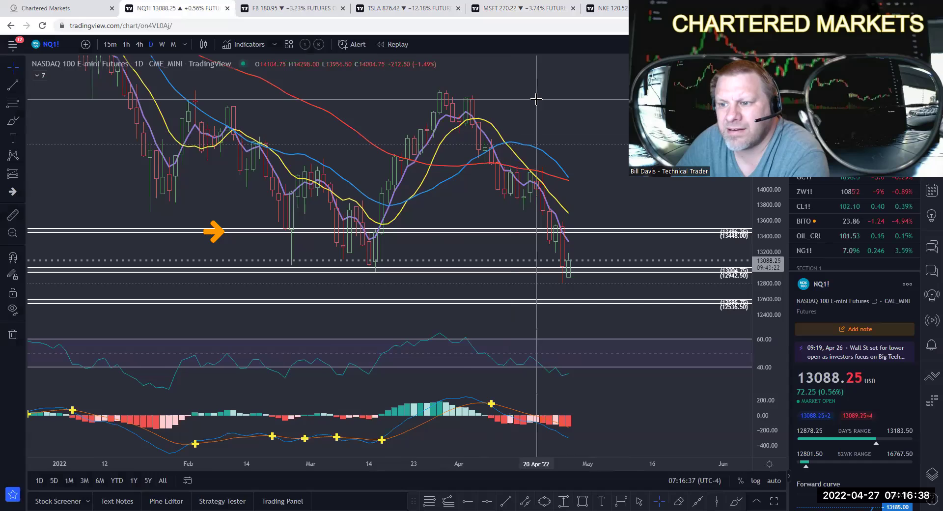
pyautogui.scroll(2, 538, 98)
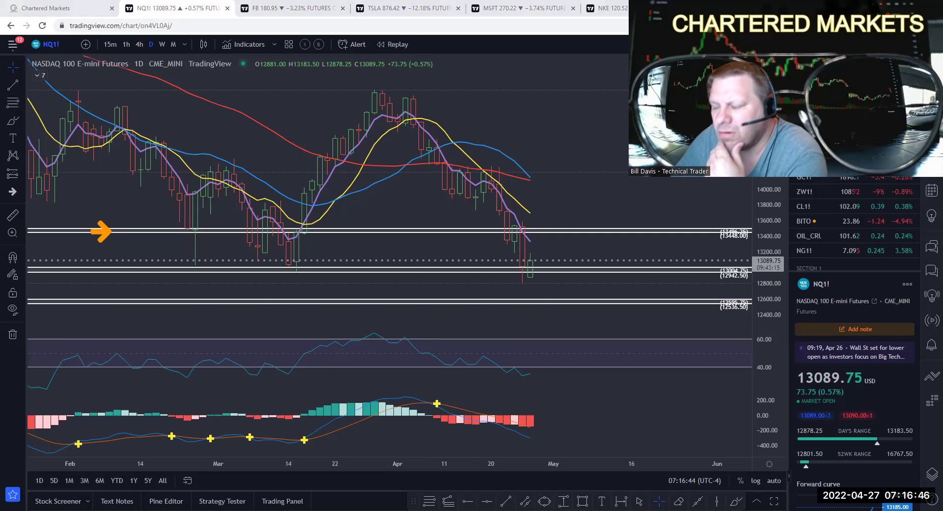
# Switch to the Expected Move Calculator workbook in Excel and reapply the Pre/Post Alert filter for value 0
pyautogui.hotkey('alt', 'Tab')
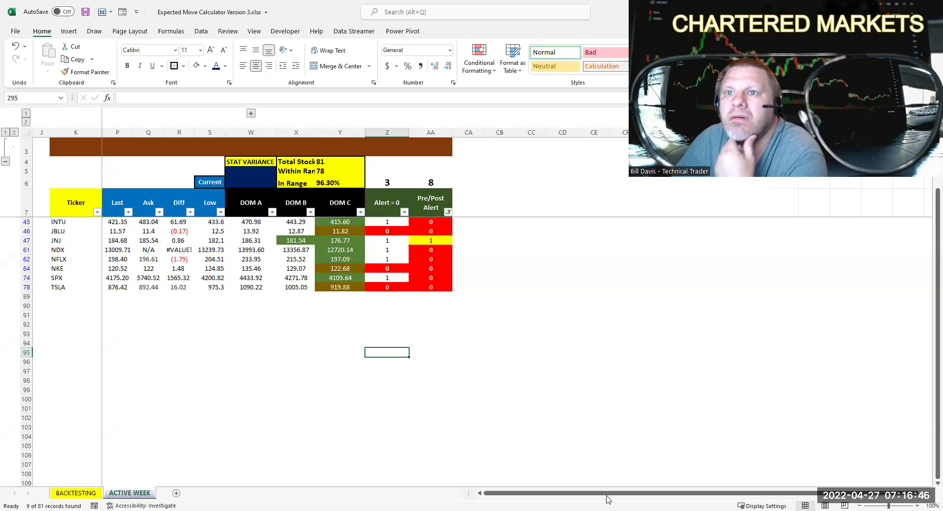
pyautogui.click(519, 353)
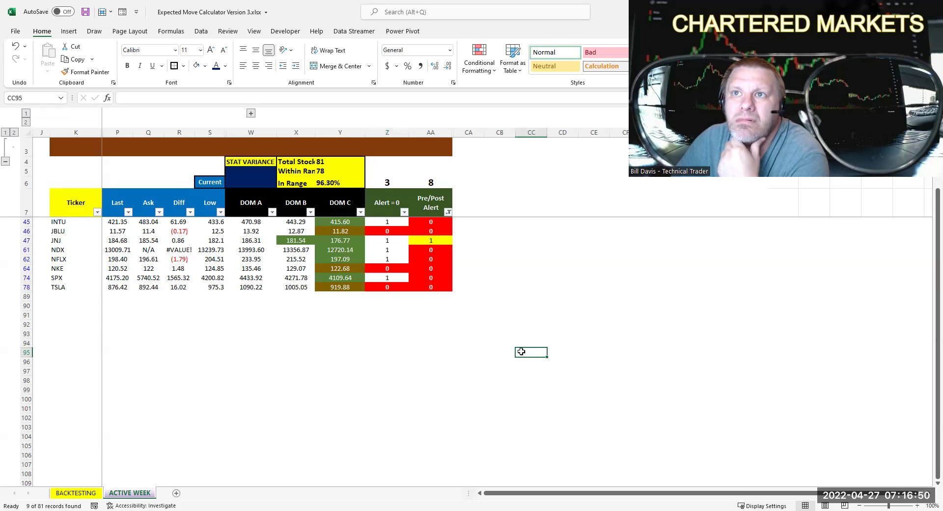
pyautogui.scroll(1, 322, 374)
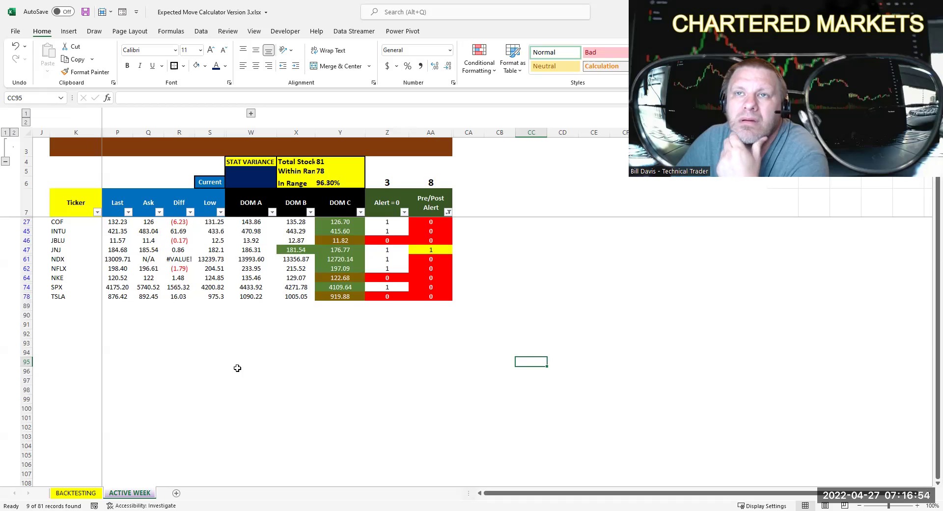
pyautogui.click(448, 212)
pyautogui.click(331, 402)
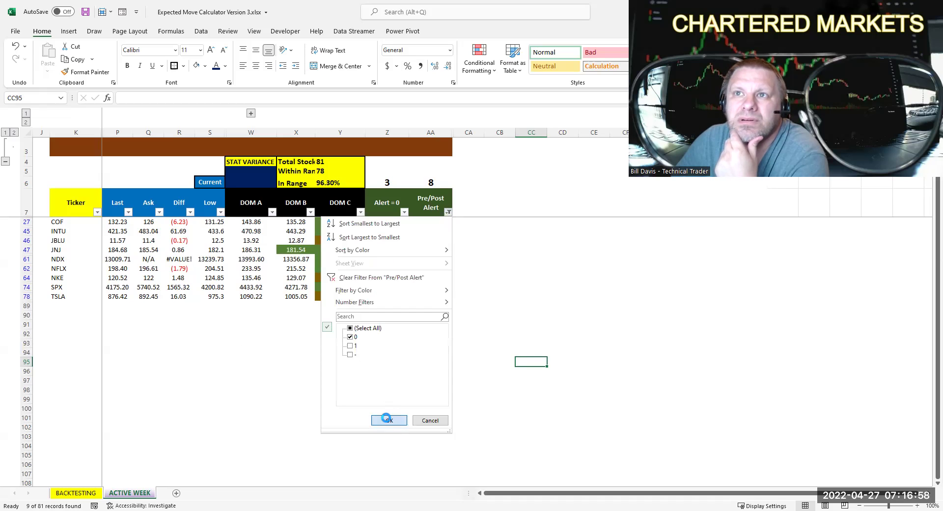
pyautogui.click(385, 421)
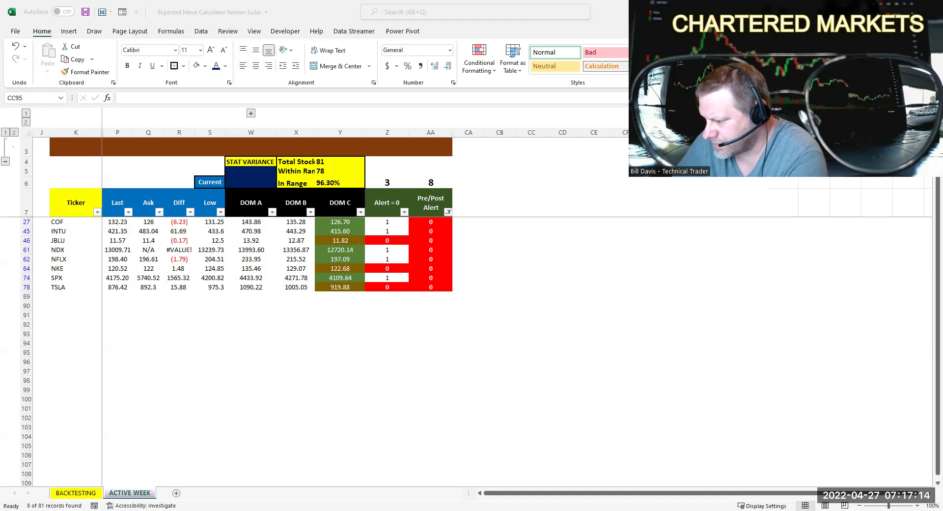
# Switch to the SPX daily chart in TradingView and draw a horizontal ray from the 26 April 2022 candle at about 4130
pyautogui.hotkey('alt', 'Tab')
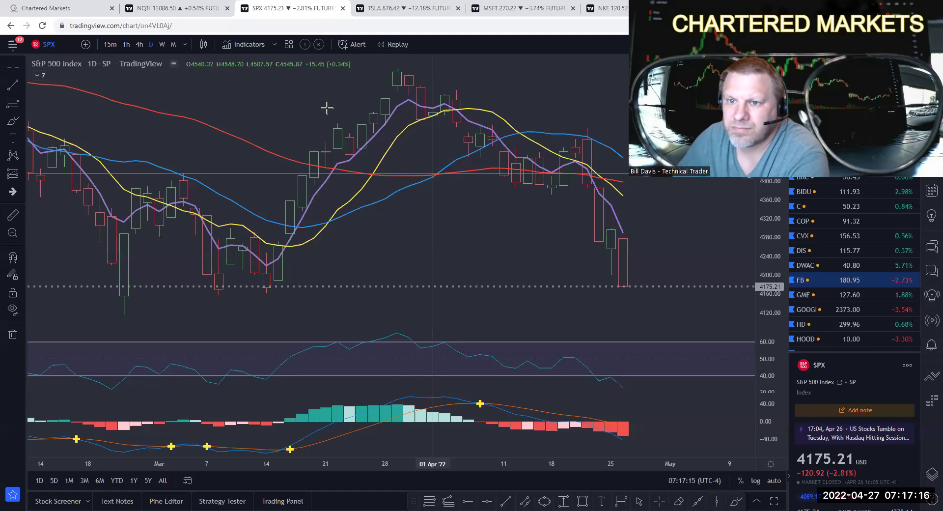
pyautogui.hscroll(3, 390, 213)
pyautogui.click(467, 501)
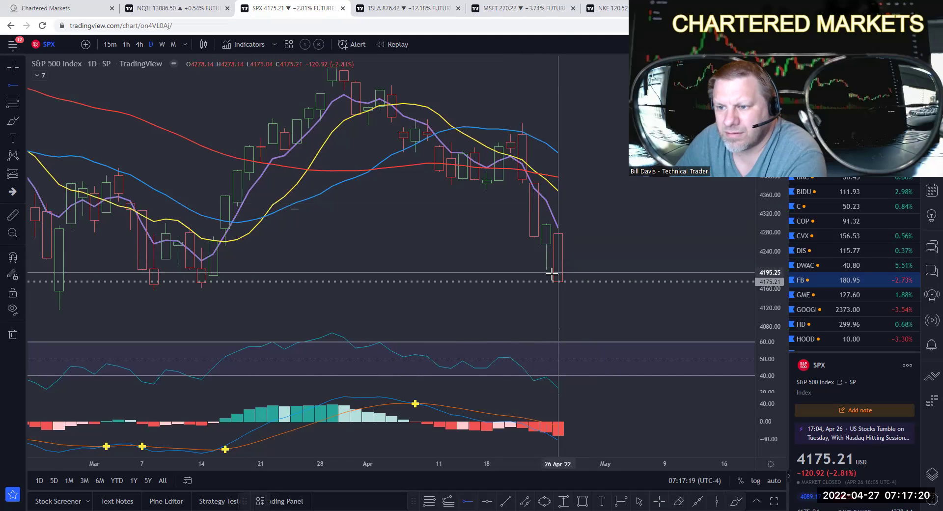
pyautogui.doubleClick(558, 302)
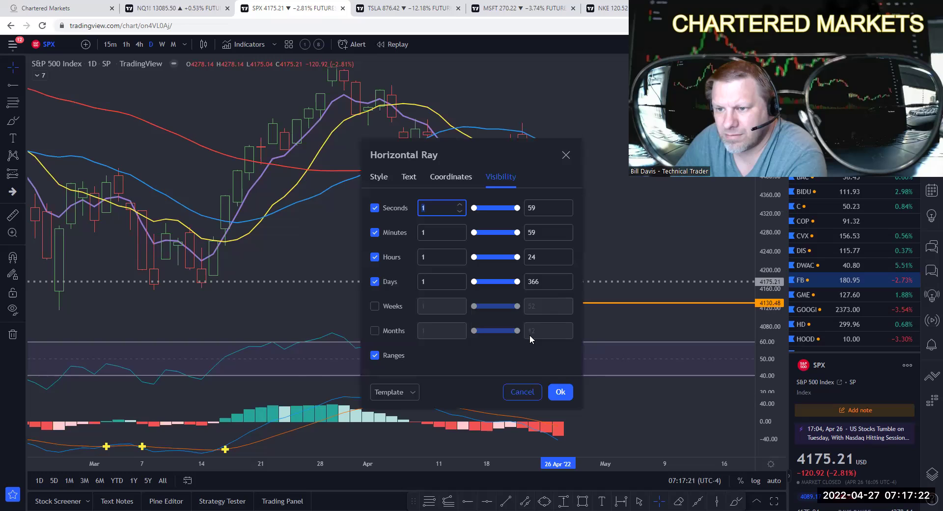
# Set the SPX horizontal ray's price coordinate to 4435
pyautogui.click(448, 176)
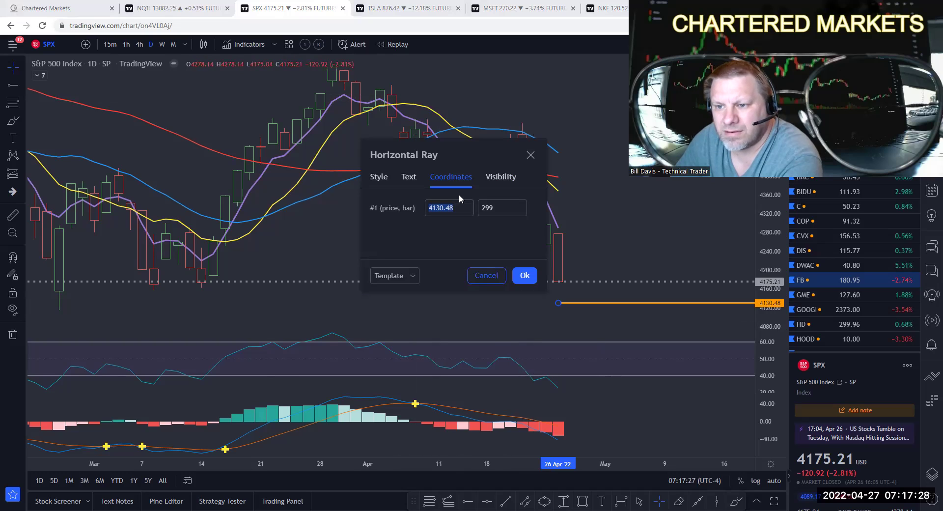
pyautogui.write('1090.22')
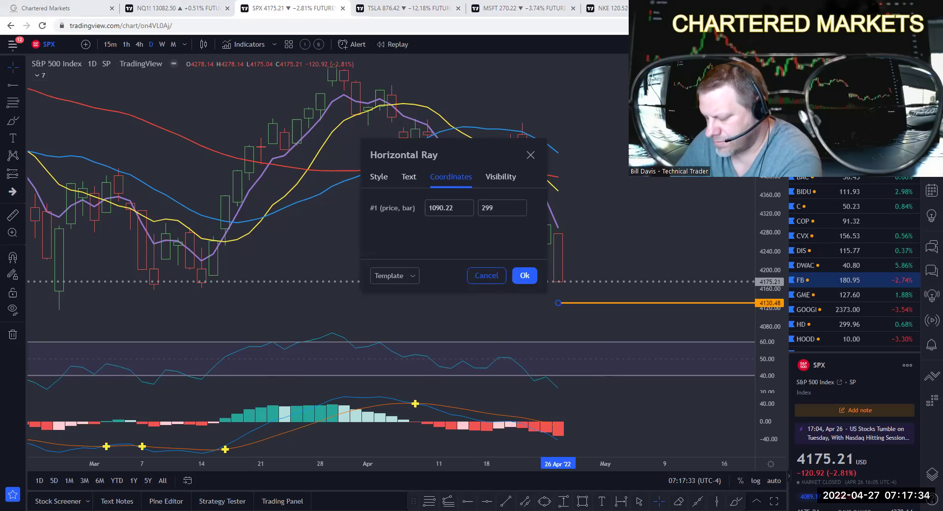
pyautogui.click(459, 205)
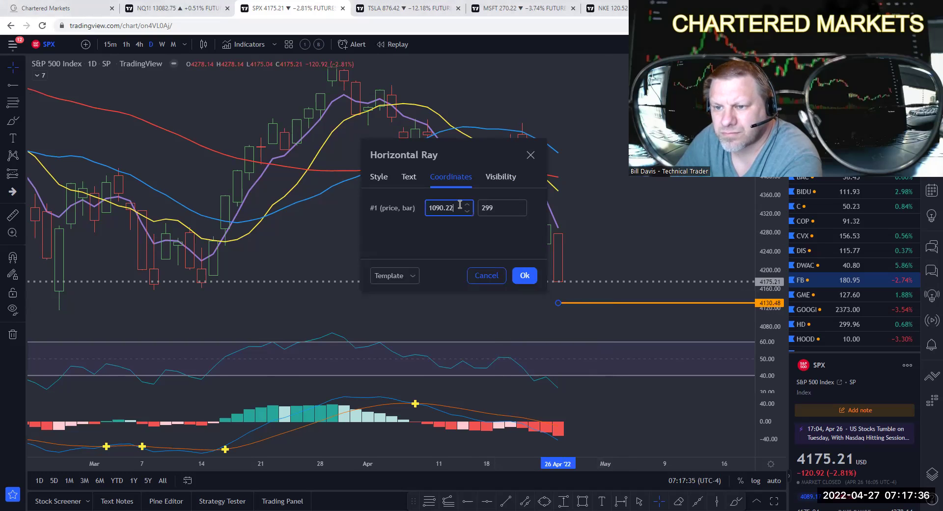
pyautogui.hotkey('ctrl', 'a')
pyautogui.write('4435')
pyautogui.click(525, 275)
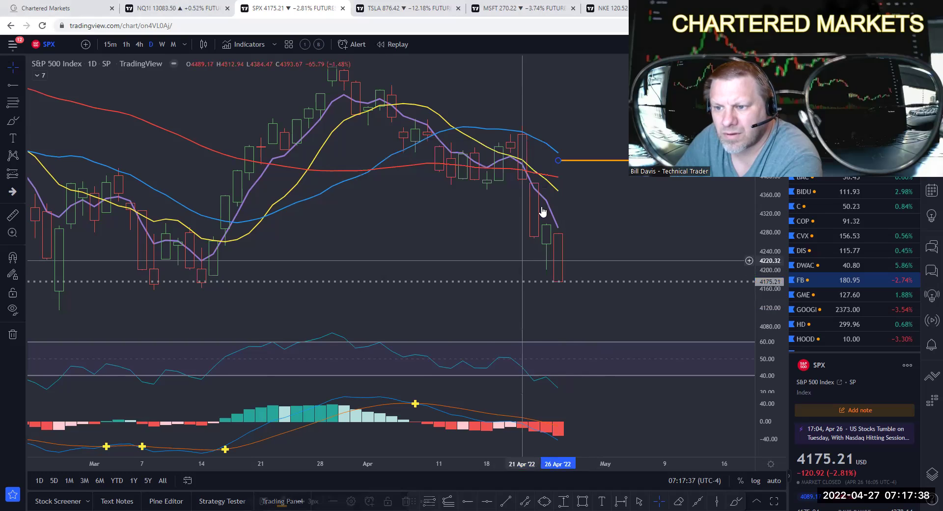
# Clone the SPX horizontal ray and set the copy's price to 4271.78
pyautogui.rightClick(566, 160)
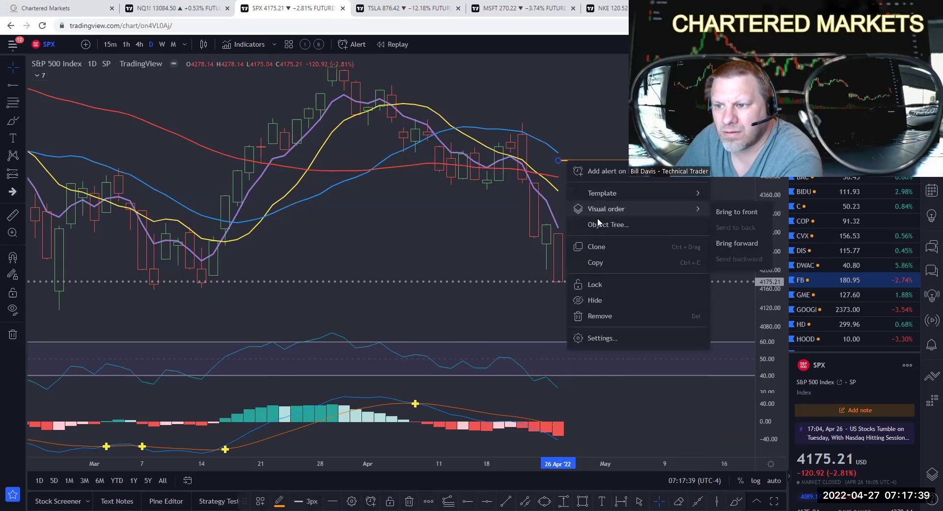
pyautogui.click(596, 249)
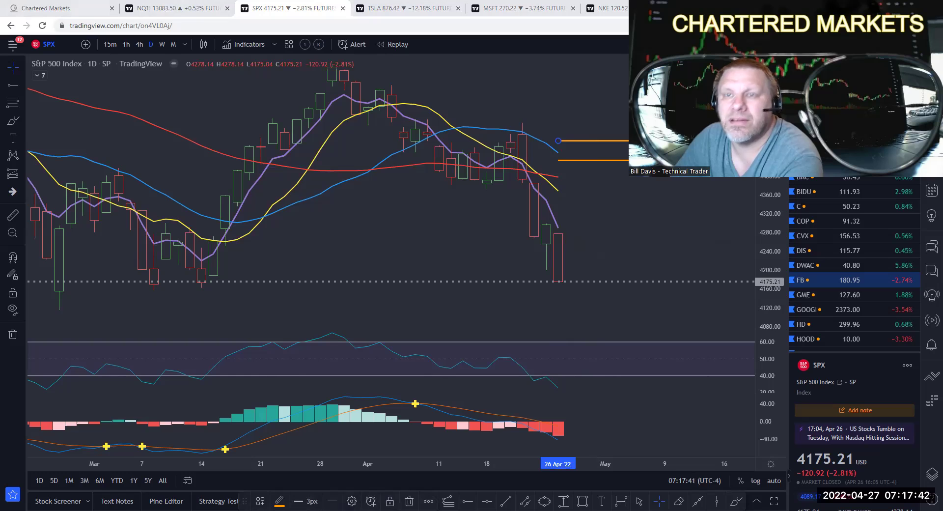
pyautogui.doubleClick(587, 141)
pyautogui.write('4271.78')
pyautogui.click(542, 333)
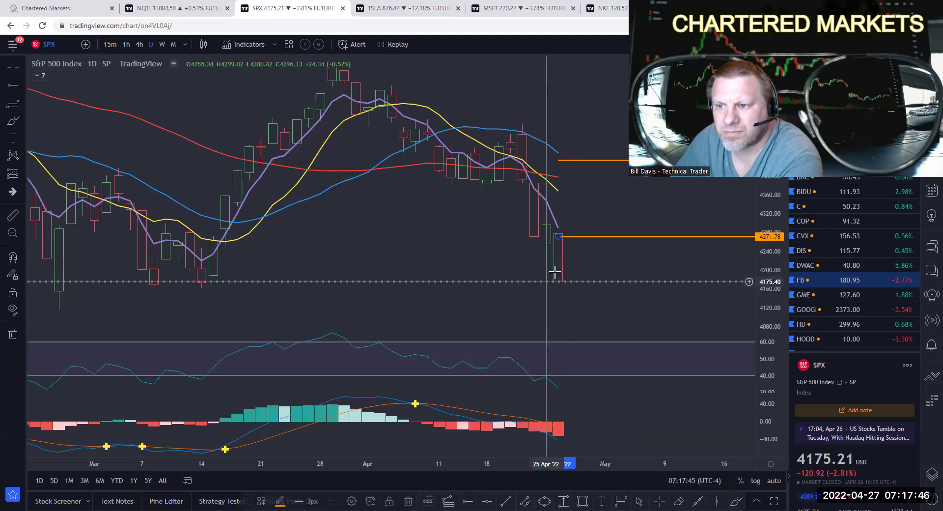
# Clone the upper SPX horizontal ray and set the copy's price to 4433.92
pyautogui.rightClick(572, 163)
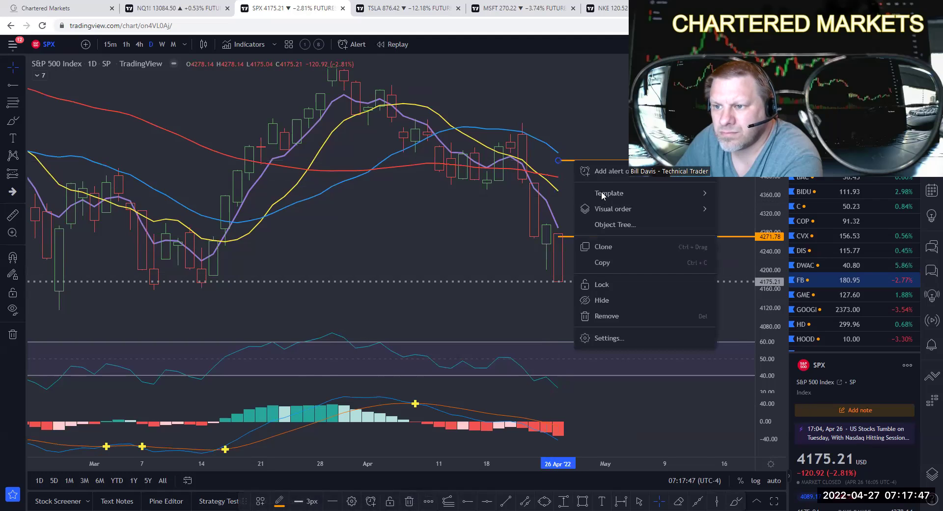
pyautogui.click(610, 244)
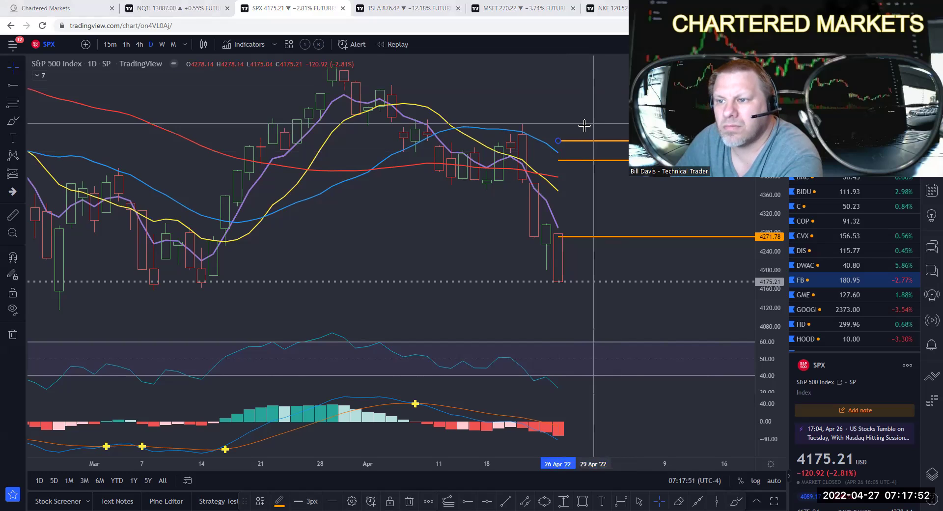
pyautogui.doubleClick(581, 146)
pyautogui.write('4433.92')
pyautogui.click(542, 333)
# Adjust the price scale slightly and change one of the two overlapping upper SPX rays to a price of 4109.64
pyautogui.moveTo(771, 214)
pyautogui.mouseDown()
pyautogui.moveTo(772, 227)
pyautogui.moveTo(771, 212)
pyautogui.mouseUp()
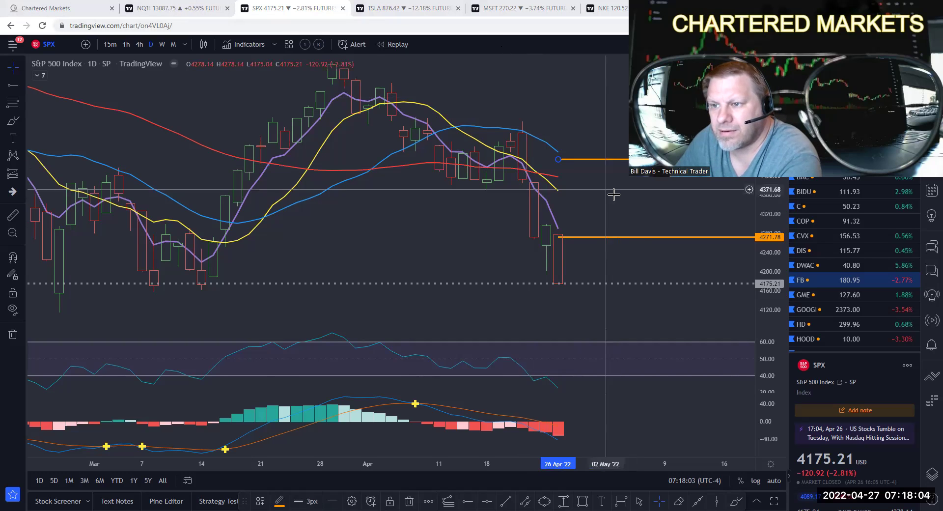
pyautogui.doubleClick(607, 166)
pyautogui.doubleClick(467, 271)
pyautogui.write('4109.64')
pyautogui.click(541, 332)
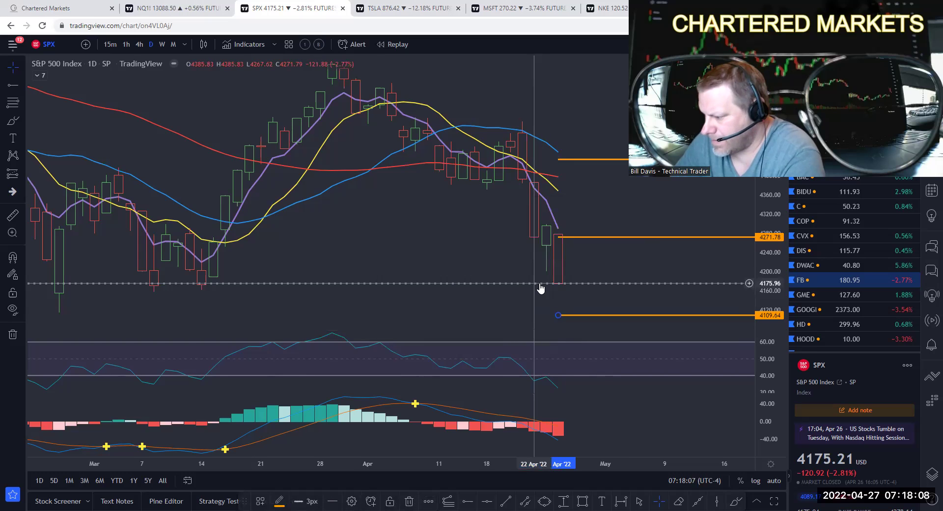
# Switch the SPX chart to the 1-hour interval and bring the recent candles and expected-move rays into view
pyautogui.moveTo(607, 205); pyautogui.dragTo(540, 196)
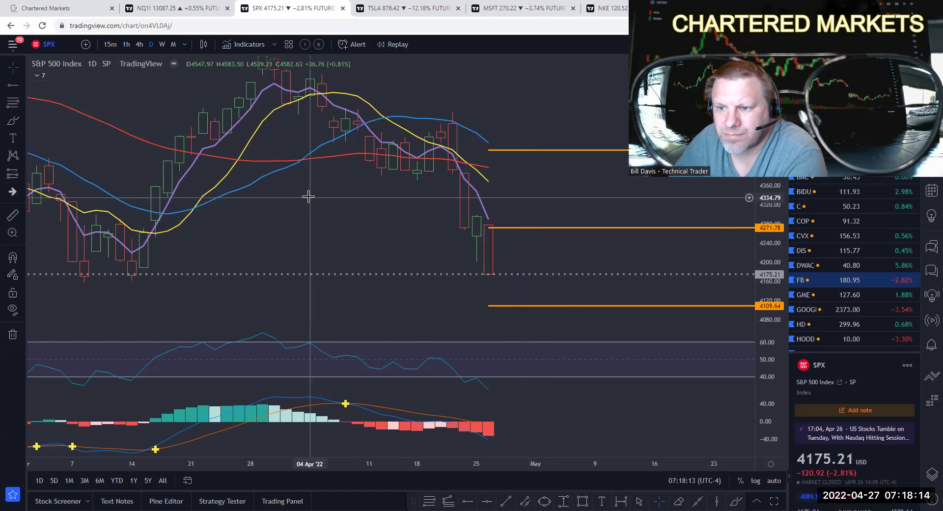
pyautogui.click(318, 45)
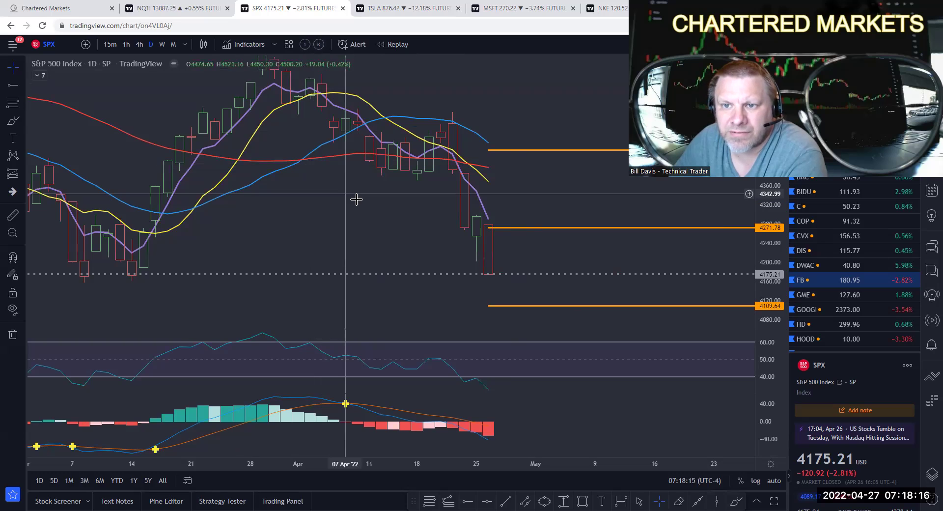
pyautogui.click(127, 44)
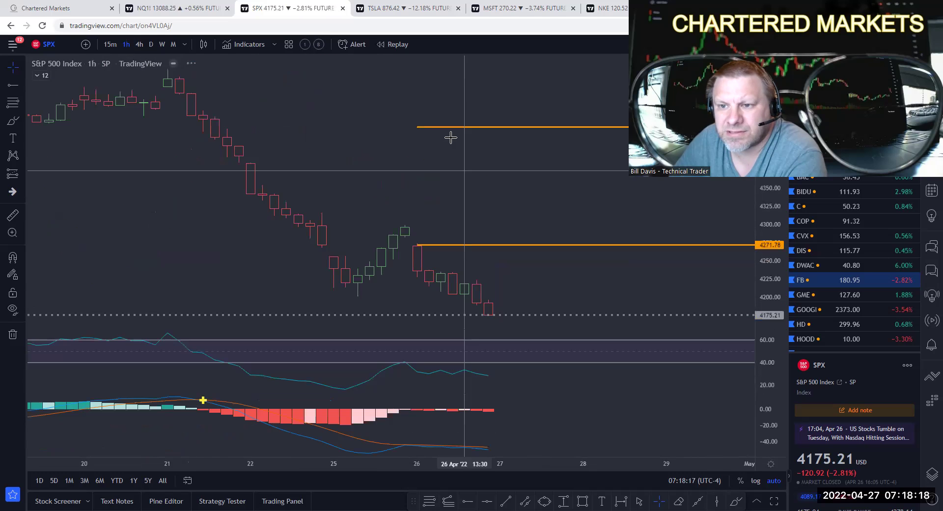
pyautogui.rightClick(368, 114)
pyautogui.click(375, 113)
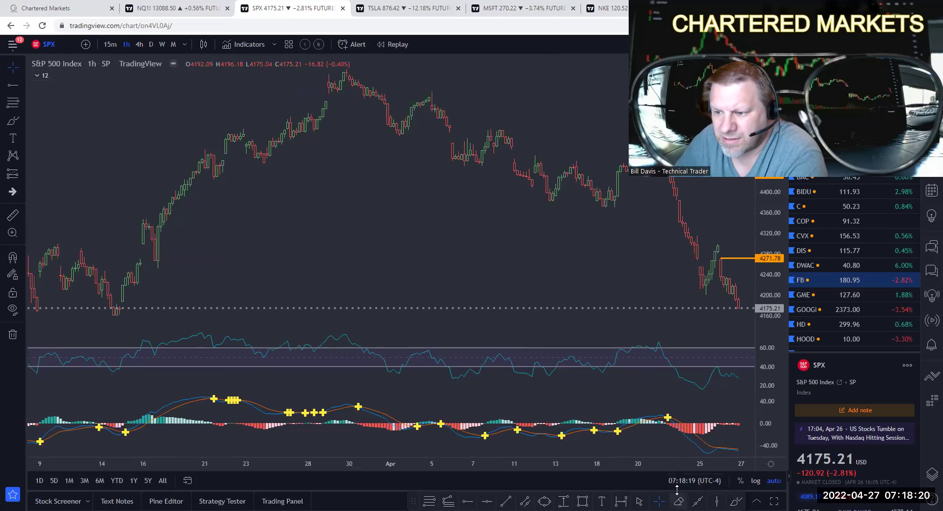
pyautogui.hscroll(10, 493, 235)
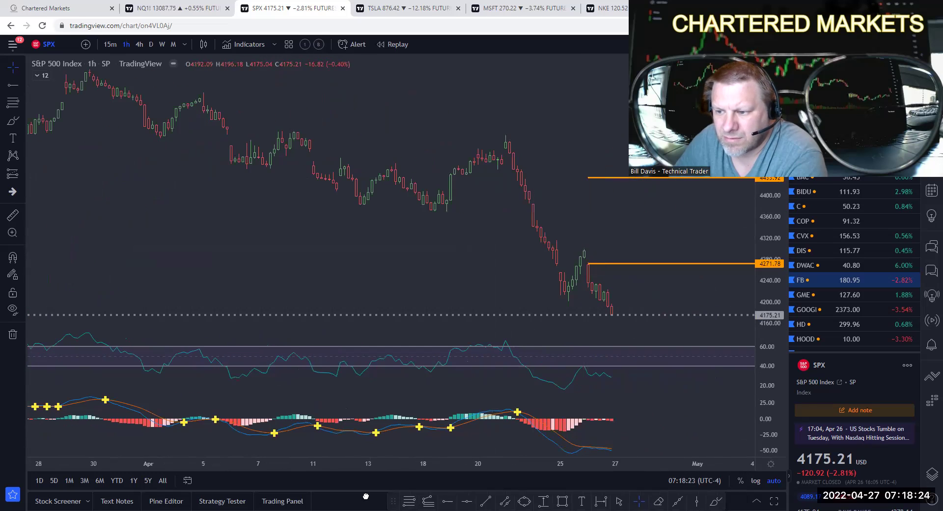
pyautogui.moveTo(414, 500); pyautogui.dragTo(301, 500)
pyautogui.scroll(3, 338, 228)
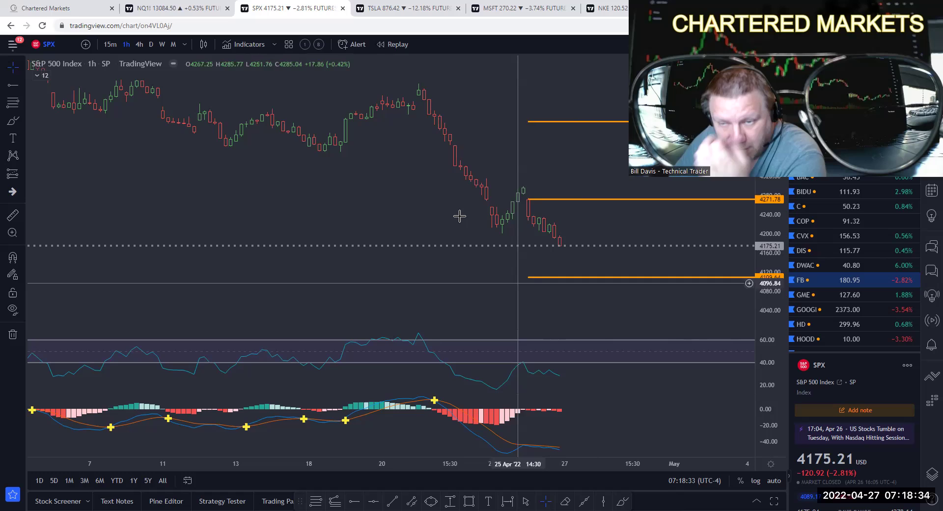
# Go to the NQ1! chart and set it to the 1-hour interval, fitting the recent decline between its marked zones
pyautogui.click(179, 8)
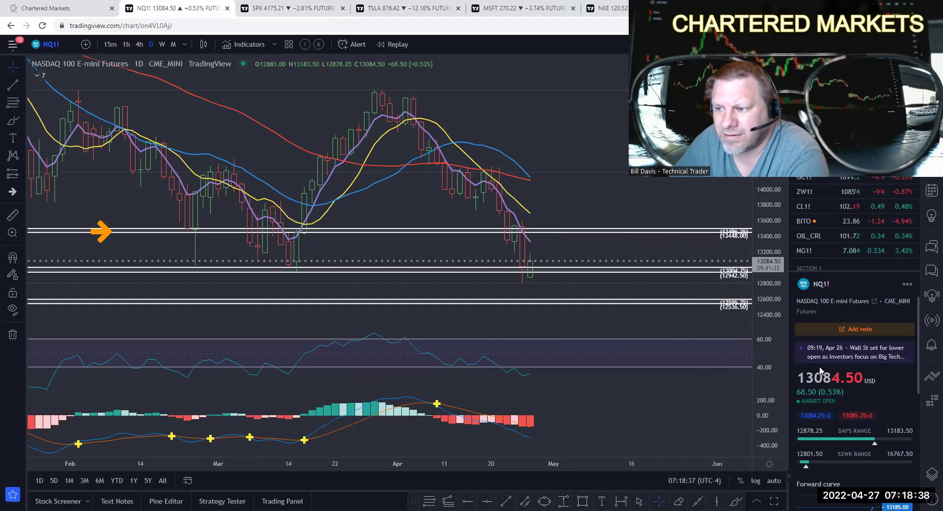
pyautogui.click(126, 44)
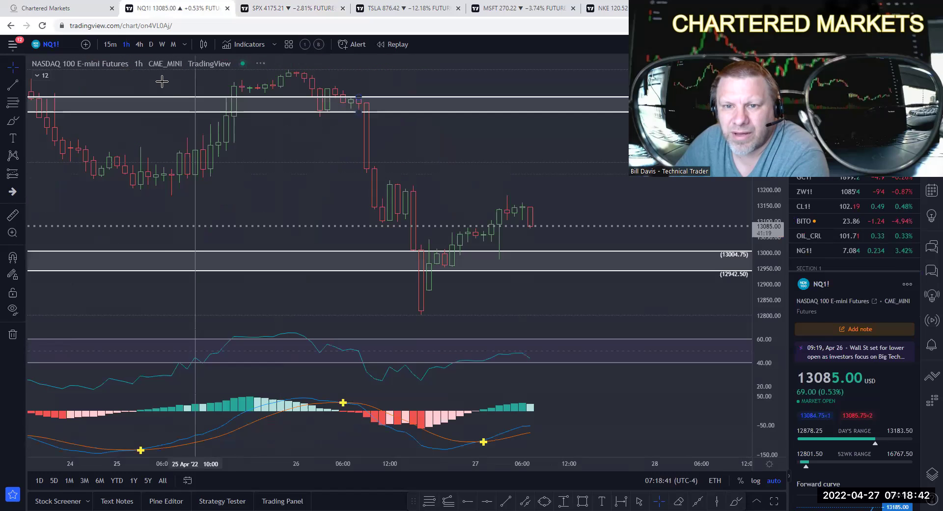
pyautogui.rightClick(199, 93)
pyautogui.click(203, 95)
pyautogui.scroll(5, 515, 98)
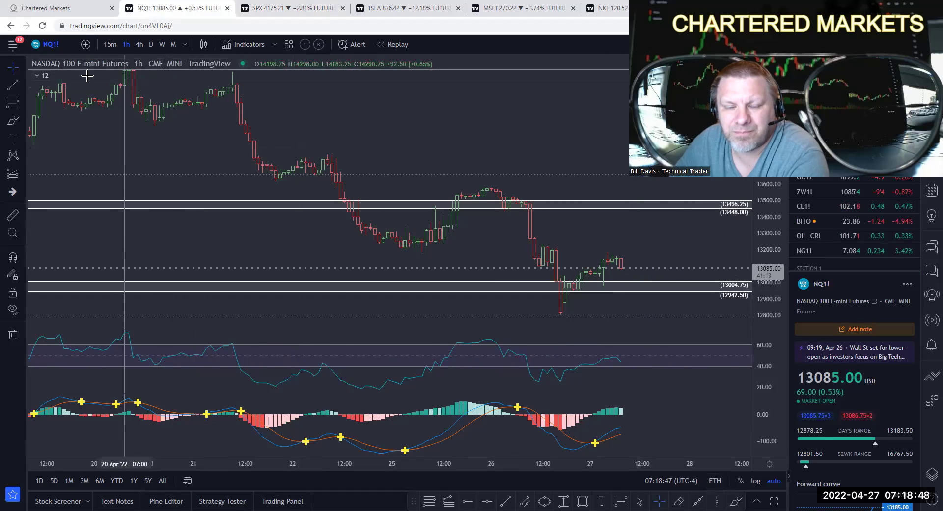
# Show the 20-period and 50-period moving averages on the hourly NQ1! chart and view them against recent price action
pyautogui.click(37, 77)
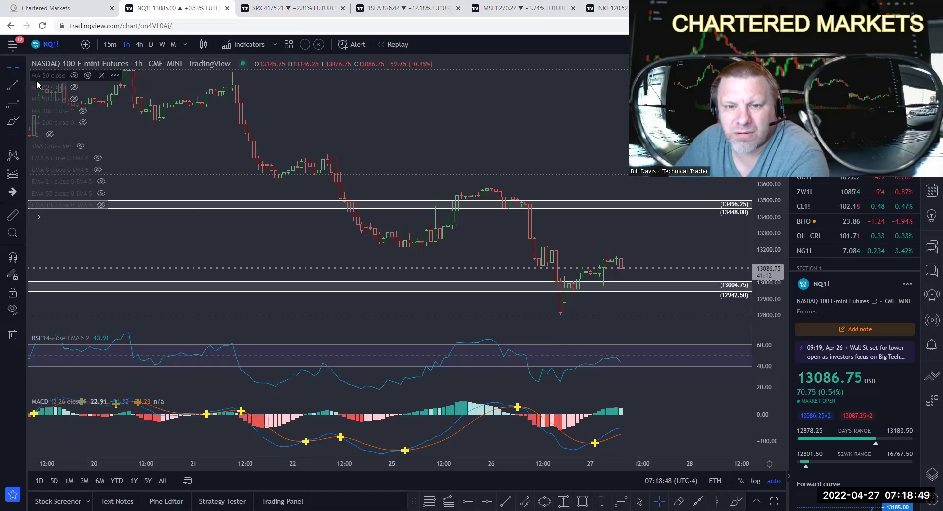
pyautogui.click(74, 88)
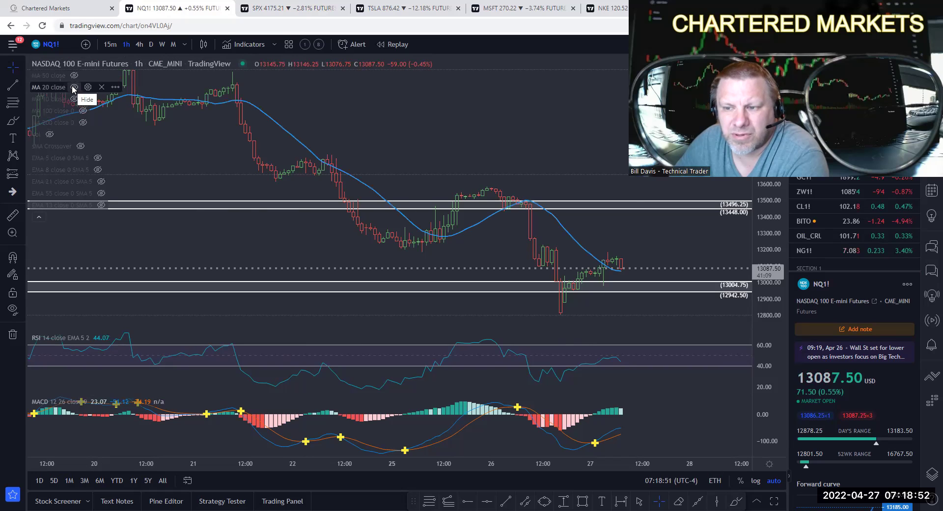
pyautogui.click(74, 75)
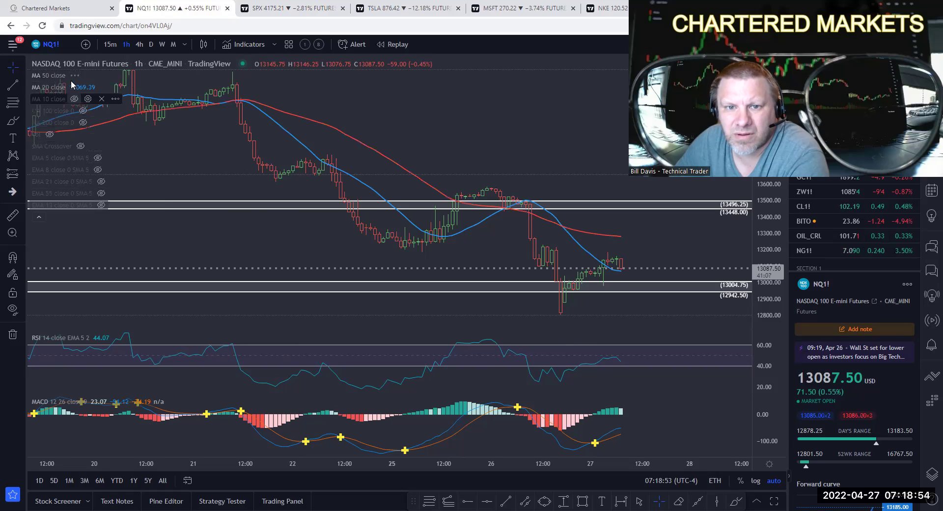
pyautogui.click(38, 219)
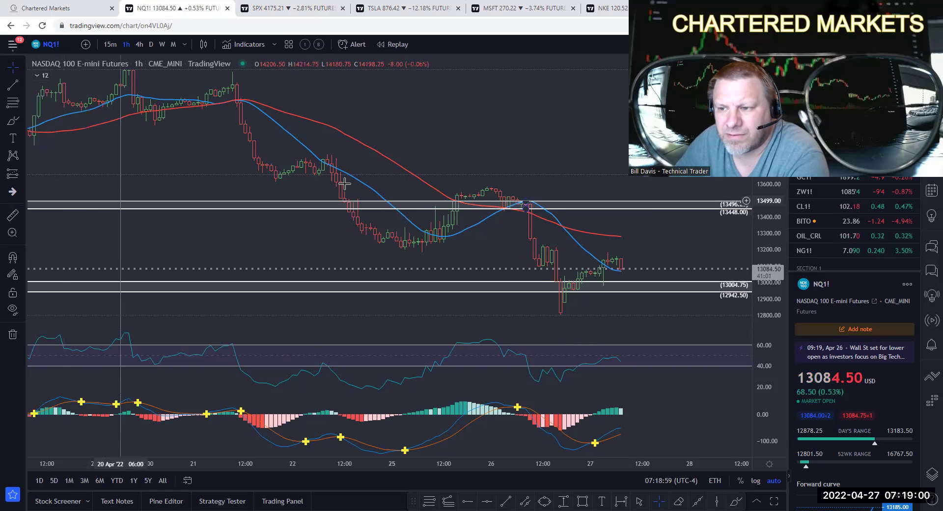
pyautogui.scroll(-3, 652, 167)
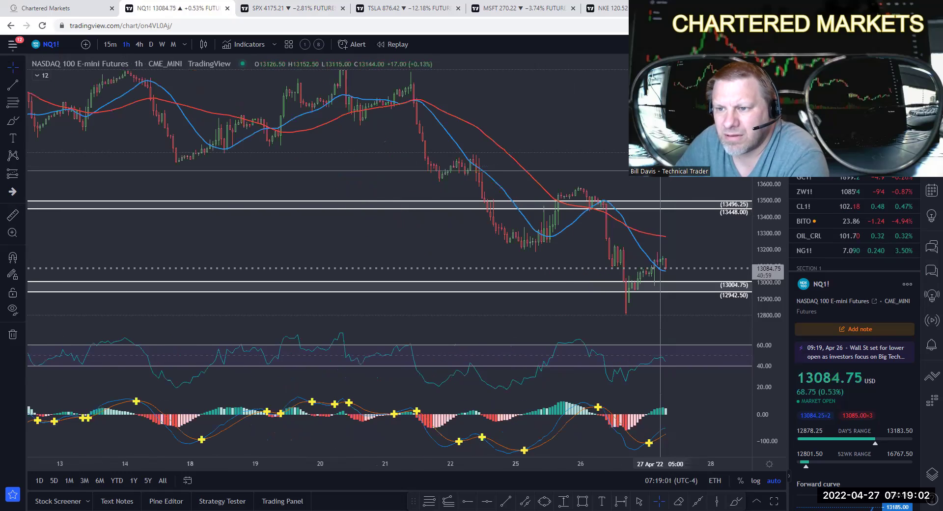
pyautogui.moveTo(652, 167); pyautogui.dragTo(656, 167)
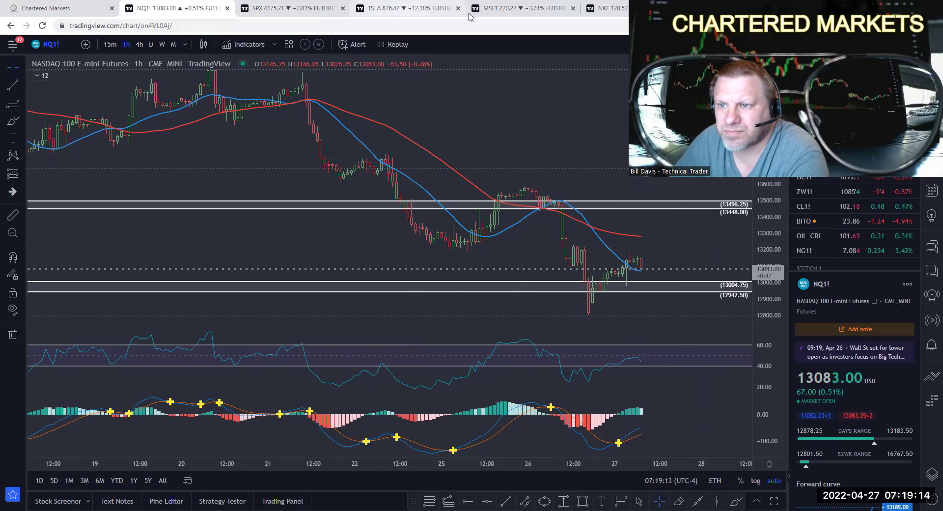
# Return to the SPX chart and show its 20-period and 50-period moving averages on the hourly candles
pyautogui.click(299, 14)
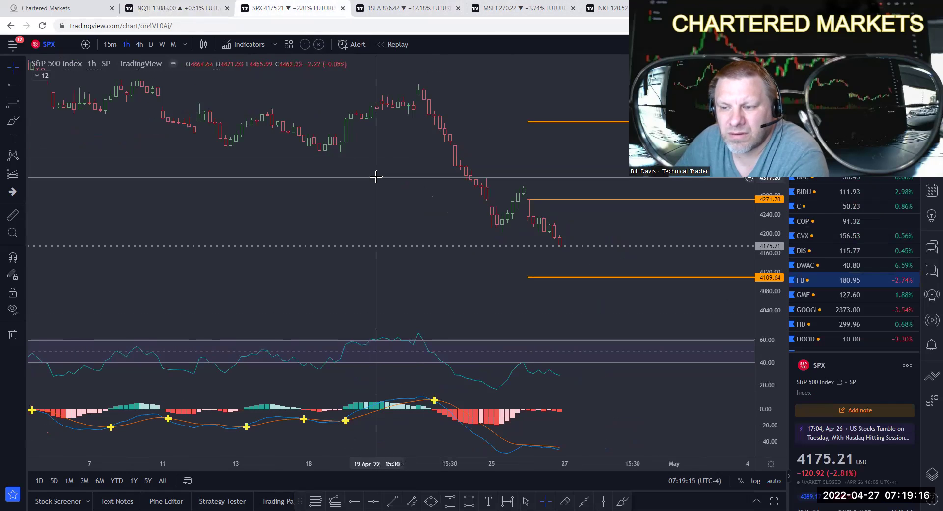
pyautogui.click(37, 75)
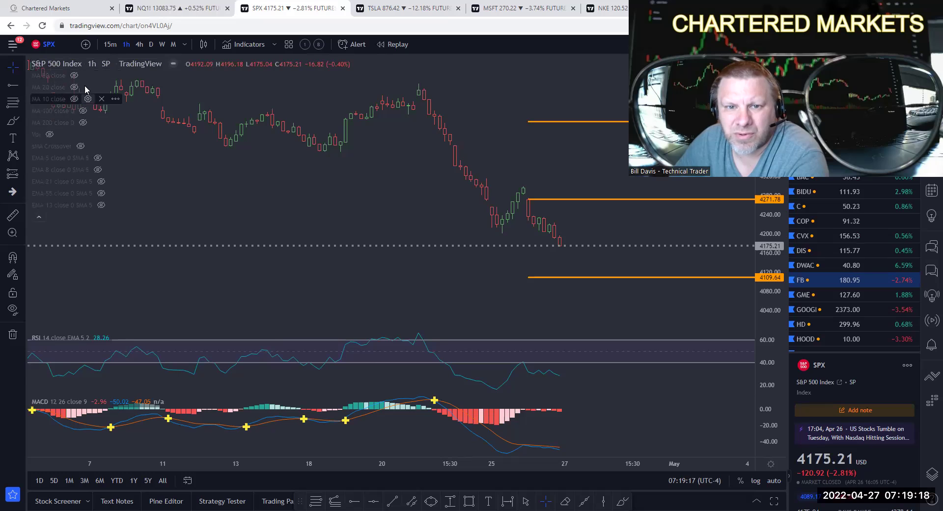
pyautogui.click(74, 87)
pyautogui.click(83, 123)
pyautogui.click(39, 217)
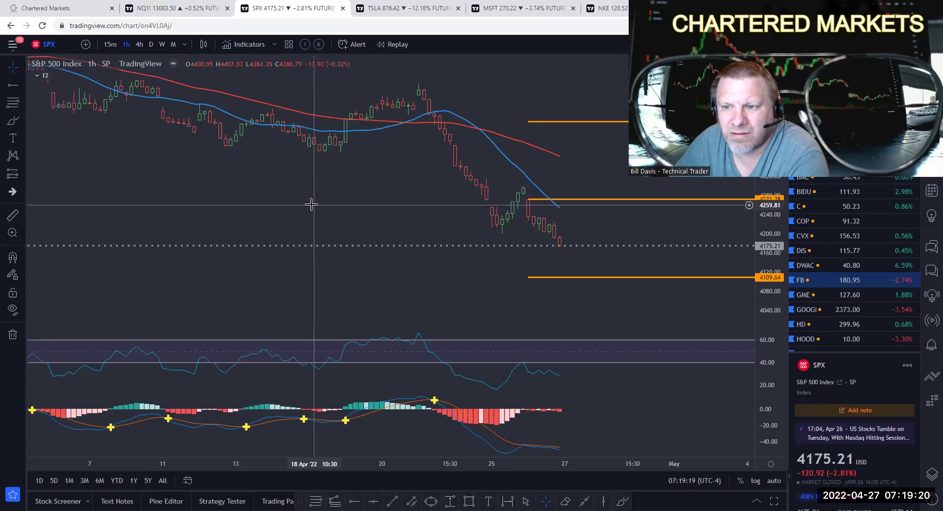
pyautogui.scroll(-2, 442, 211)
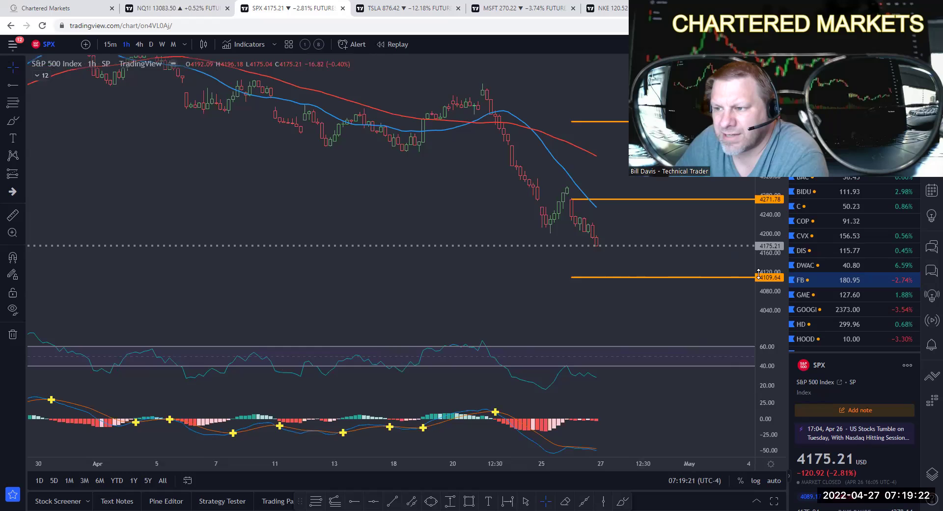
# Load ES1! from the Futures watchlist in the TSLA chart tab and hide its MA 10 and EMA 5 lines
pyautogui.click(390, 8)
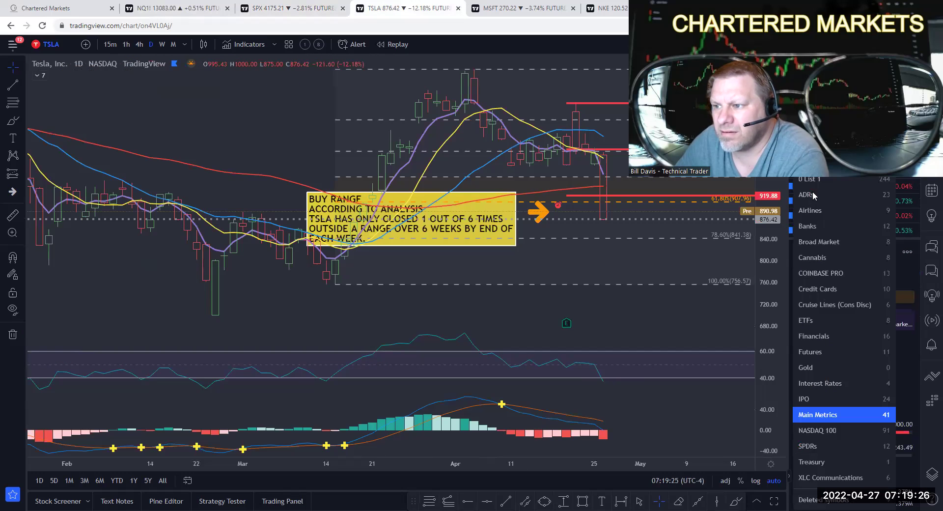
pyautogui.click(816, 355)
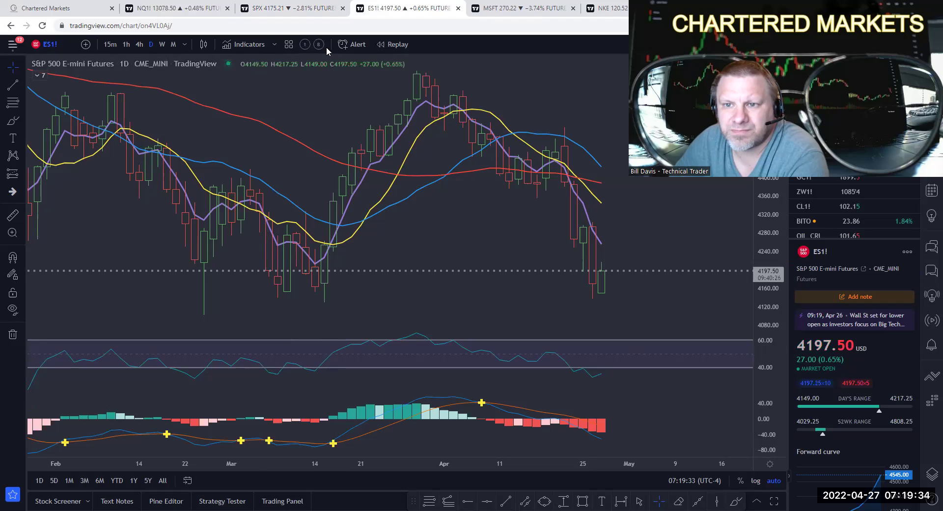
pyautogui.click(37, 75)
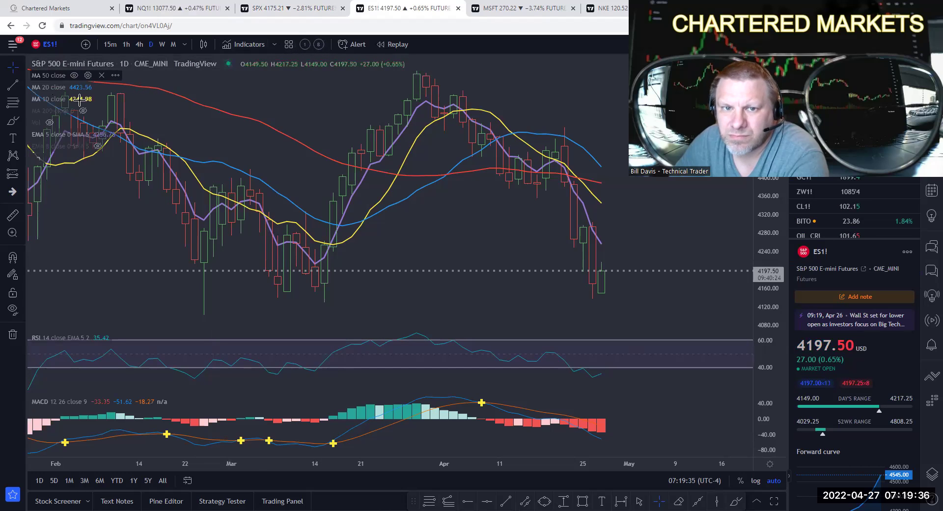
pyautogui.click(74, 99)
pyautogui.click(98, 135)
pyautogui.click(38, 157)
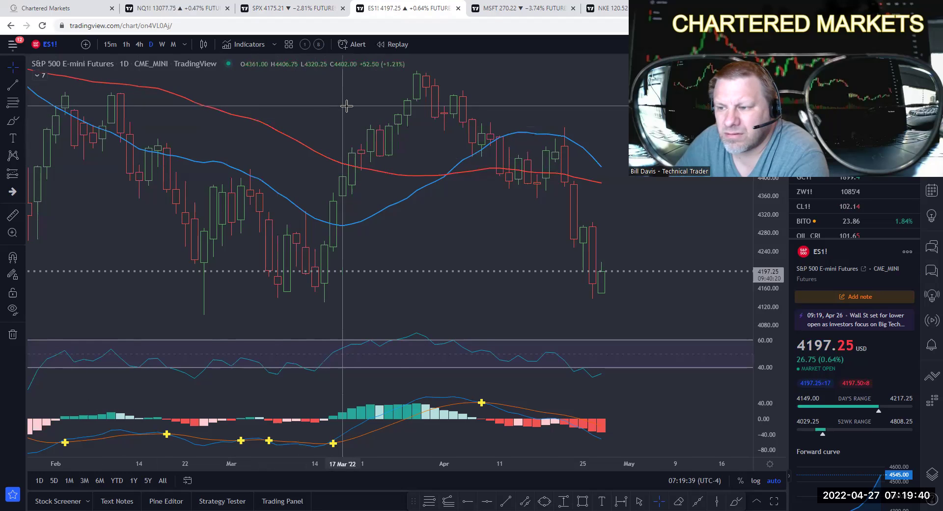
# Draw horizontal rays on the daily ES1! chart from the late-February low at 4098 and the mid-March low at 4125
pyautogui.scroll(-2, 667, 270)
pyautogui.scroll(-4, 560, 264)
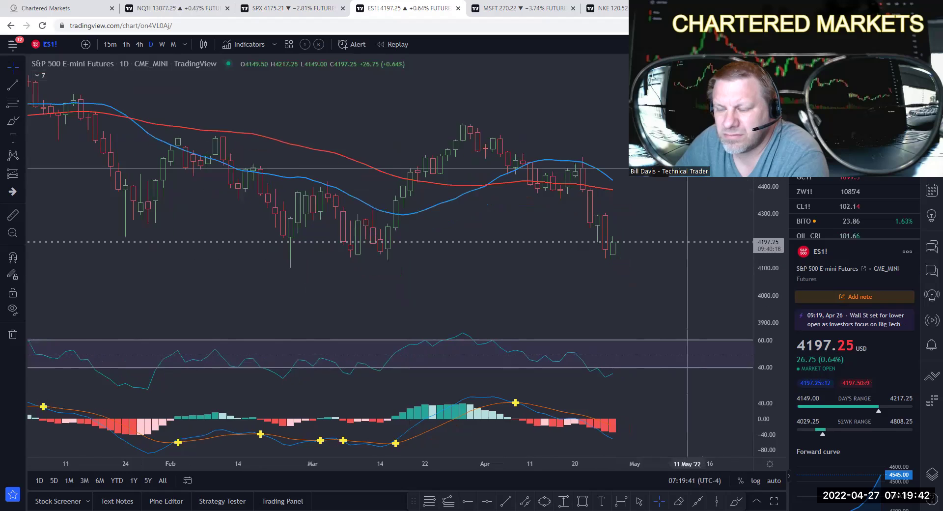
pyautogui.click(468, 501)
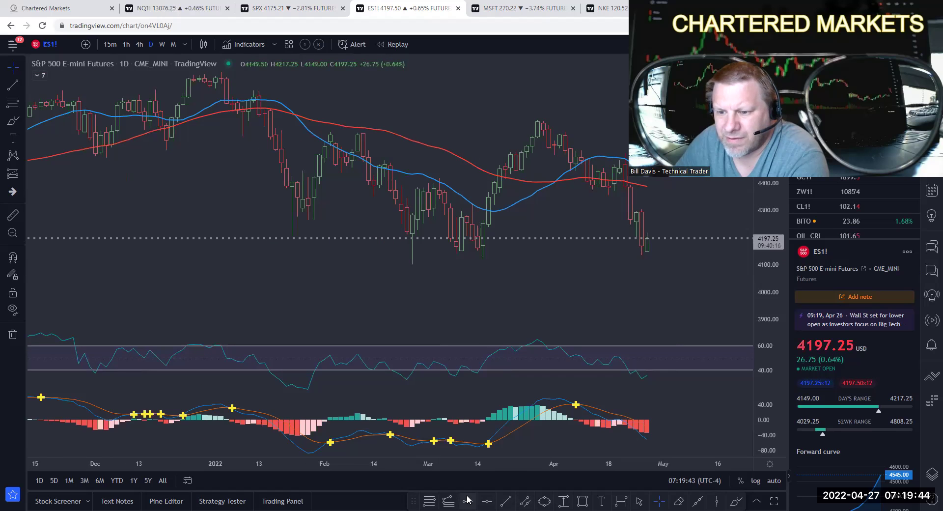
pyautogui.click(411, 266)
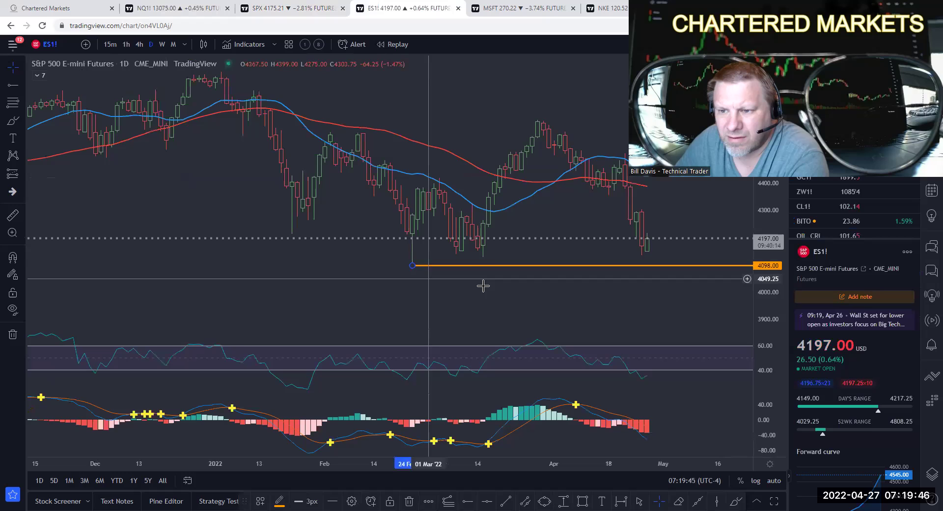
pyautogui.click(465, 500)
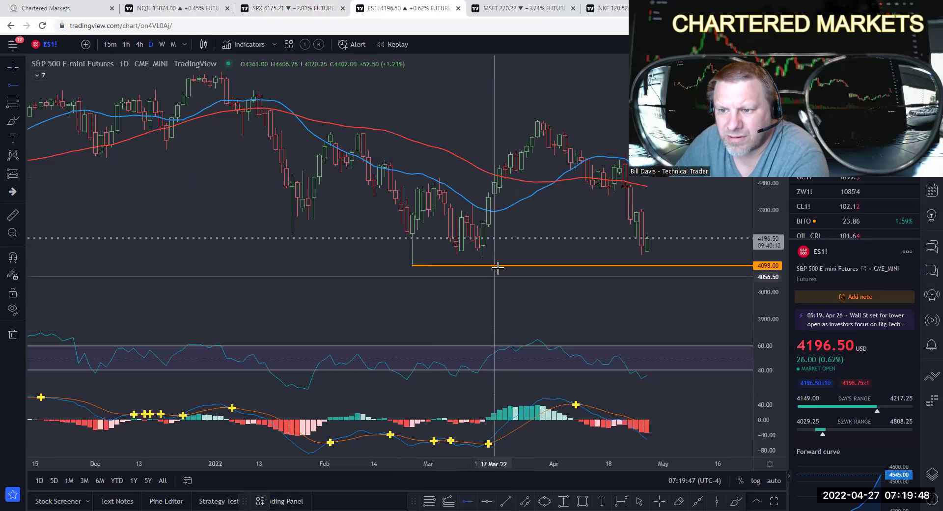
pyautogui.click(483, 258)
pyautogui.click(501, 289)
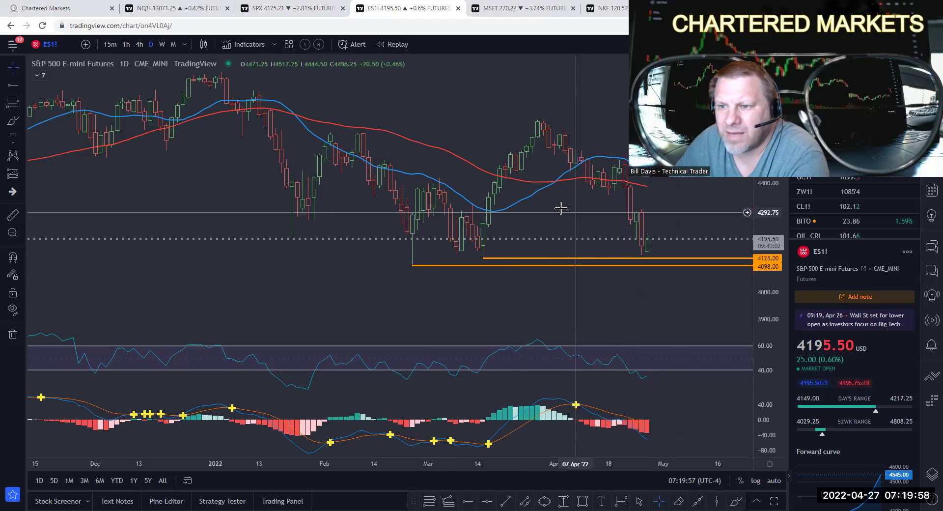
# Move the orange arrow marker from the older ES1! candles to just before the start of the 4098 ray
pyautogui.rightClick(421, 85)
pyautogui.click(447, 90)
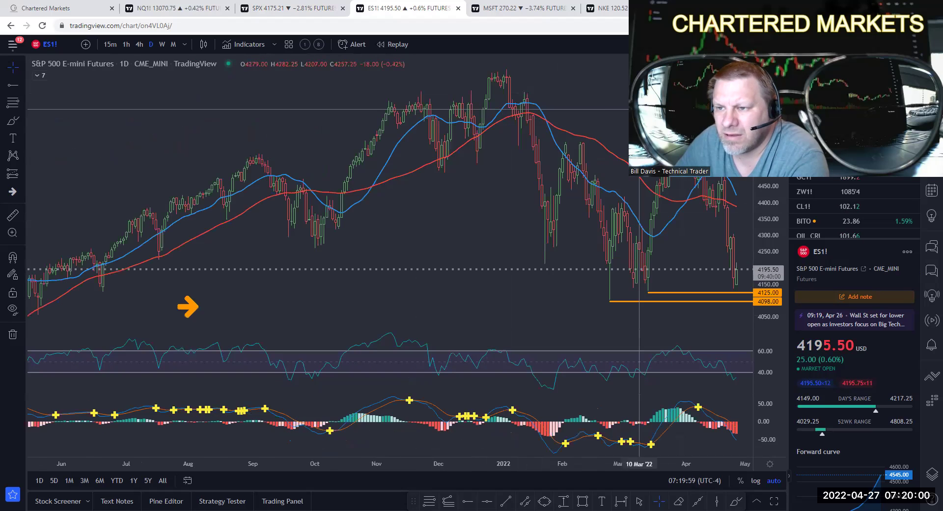
pyautogui.scroll(3, 574, 107)
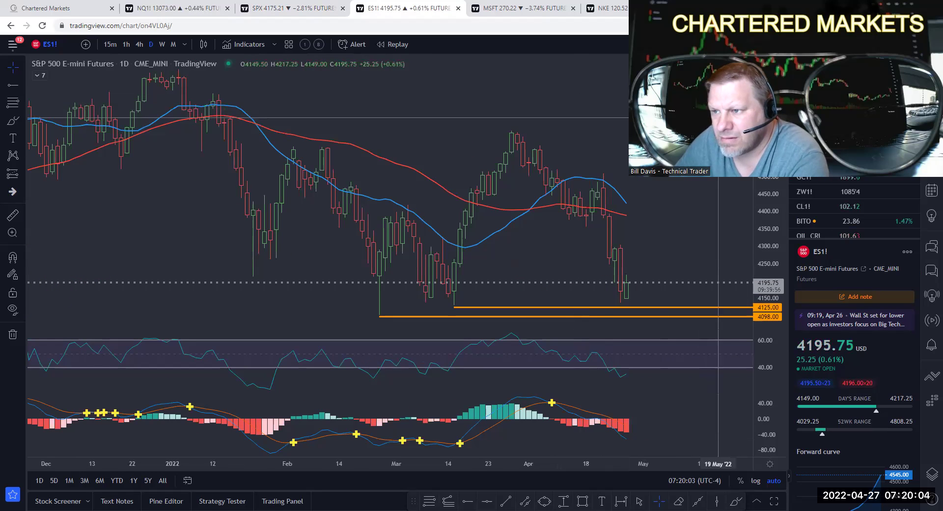
pyautogui.moveTo(643, 153); pyautogui.dragTo(695, 147)
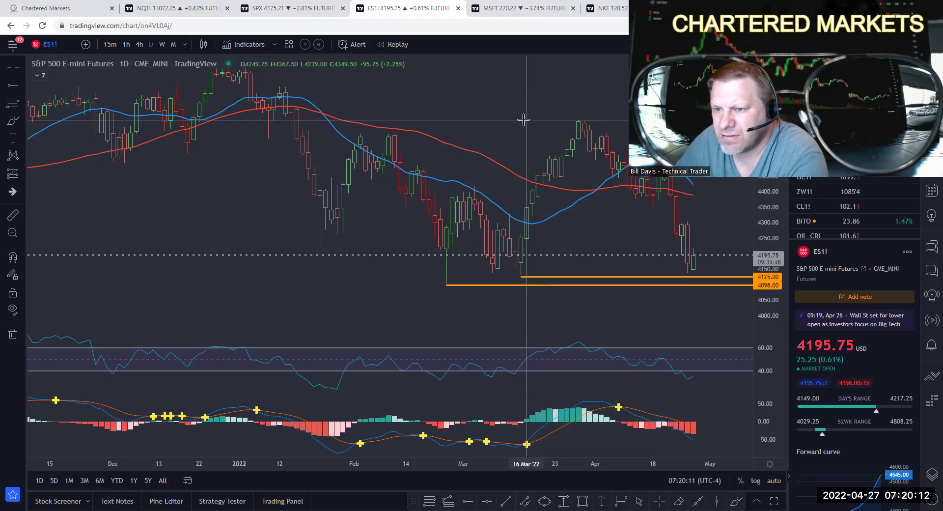
pyautogui.scroll(3, 522, 125)
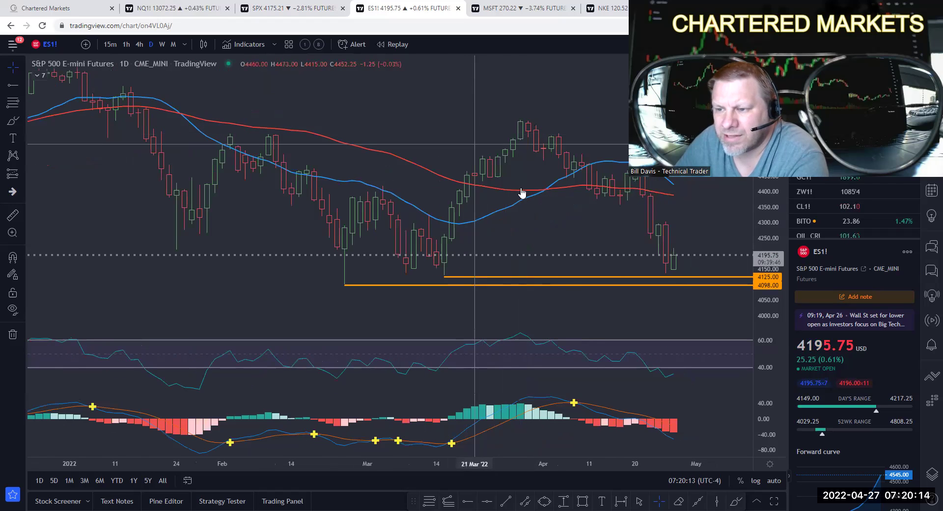
pyautogui.moveTo(644, 290); pyautogui.dragTo(637, 249)
pyautogui.scroll(-5, 637, 249)
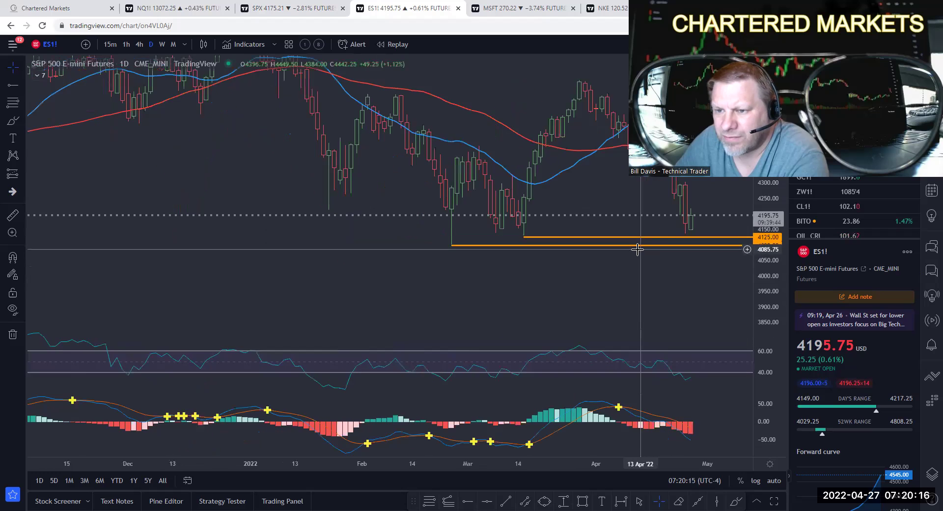
pyautogui.moveTo(161, 251); pyautogui.dragTo(562, 245)
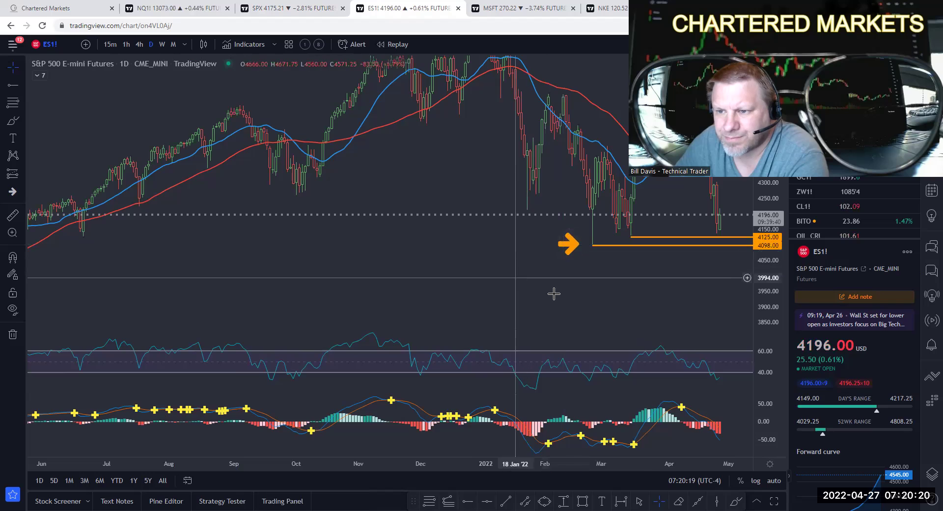
pyautogui.scroll(5, 591, 290)
pyautogui.moveTo(611, 293); pyautogui.dragTo(592, 299)
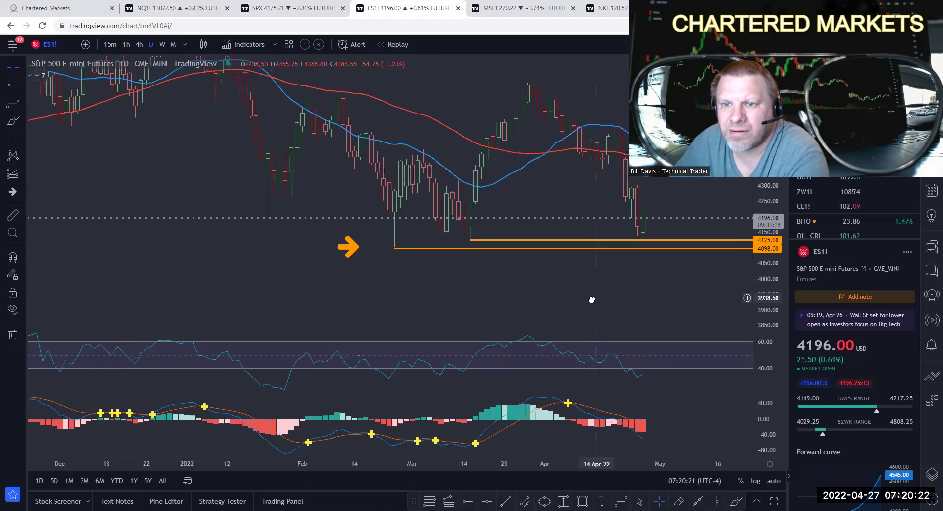
# View the hourly SPX chart and switch to the ACTIVE WEEK sheet of the Expected Move Calculator Version 3 workbook in Excel
pyautogui.click(276, 8)
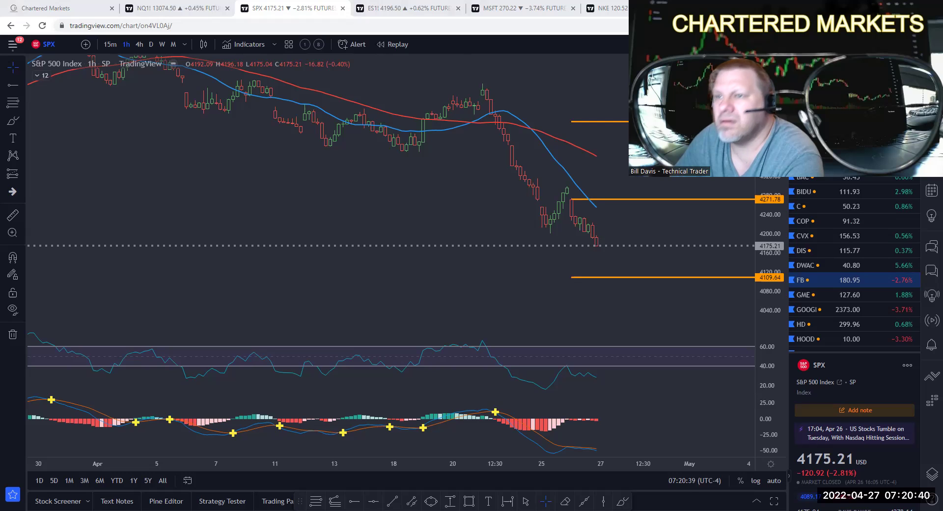
pyautogui.hotkey('alt', 'Tab')
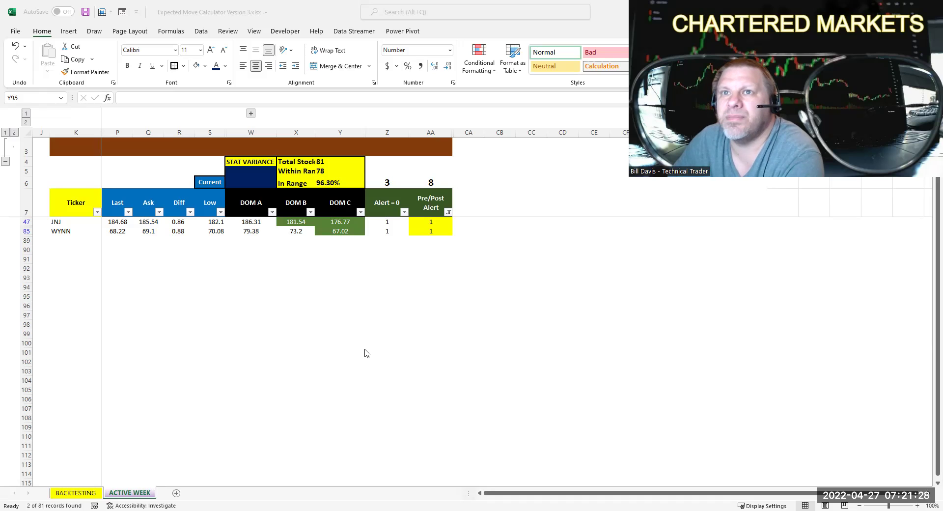
pyautogui.hotkey('alt', 'Tab')
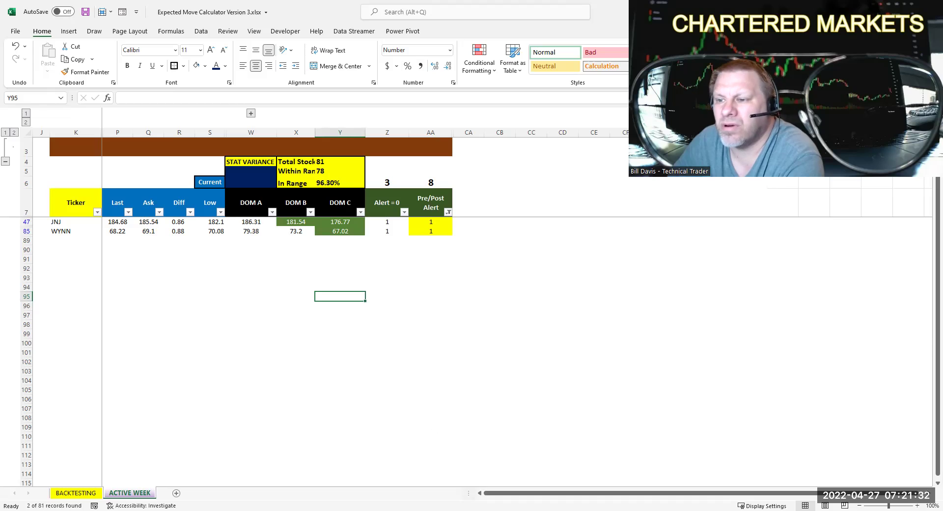
pyautogui.click(358, 270)
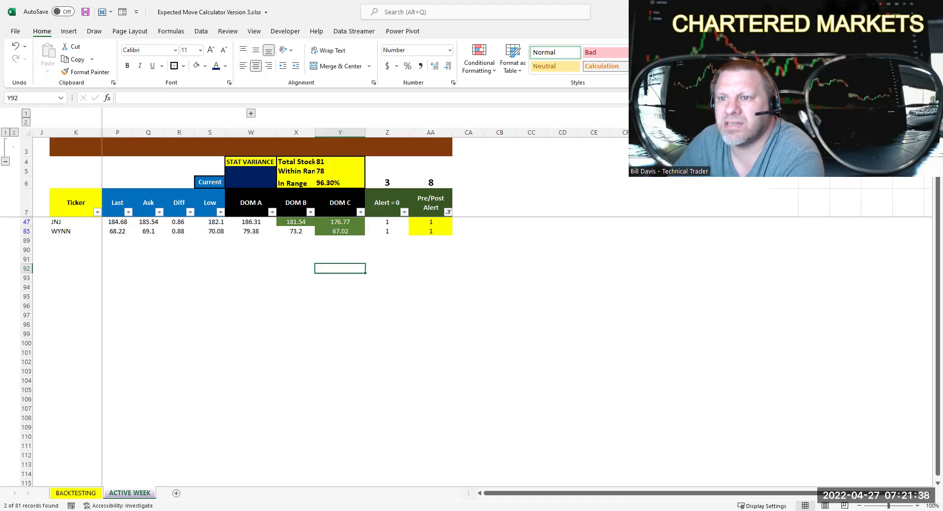
# Clear the color filter from the Pre/Post Alert column and filter it to show only rows with value 0
pyautogui.click(448, 212)
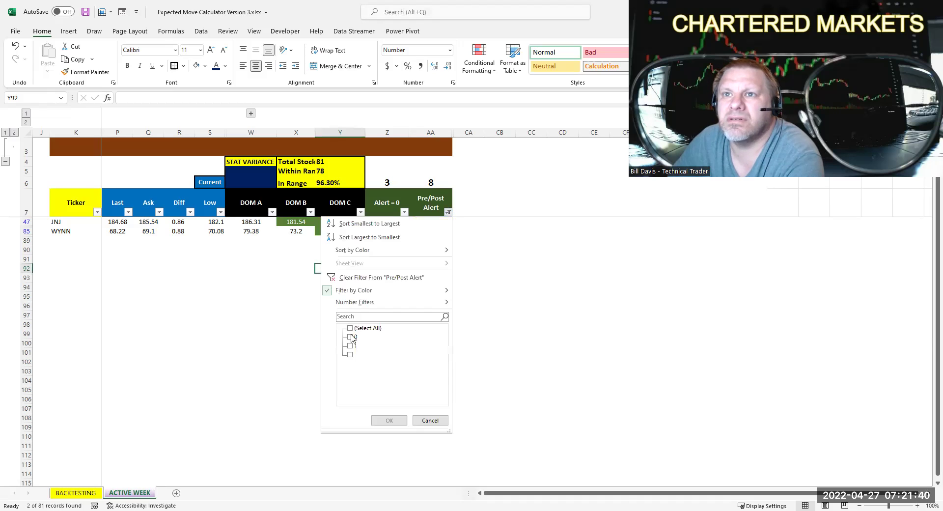
pyautogui.click(350, 278)
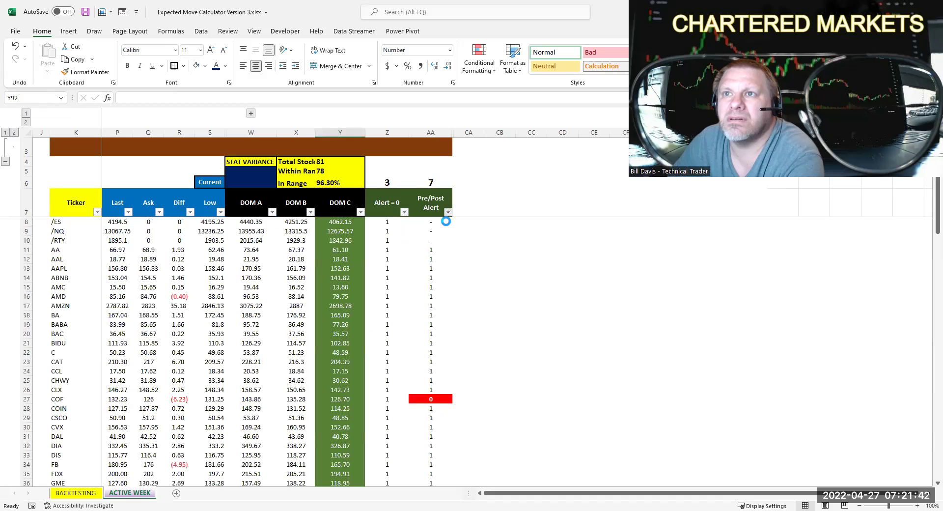
pyautogui.click(448, 212)
pyautogui.click(350, 327)
pyautogui.click(350, 337)
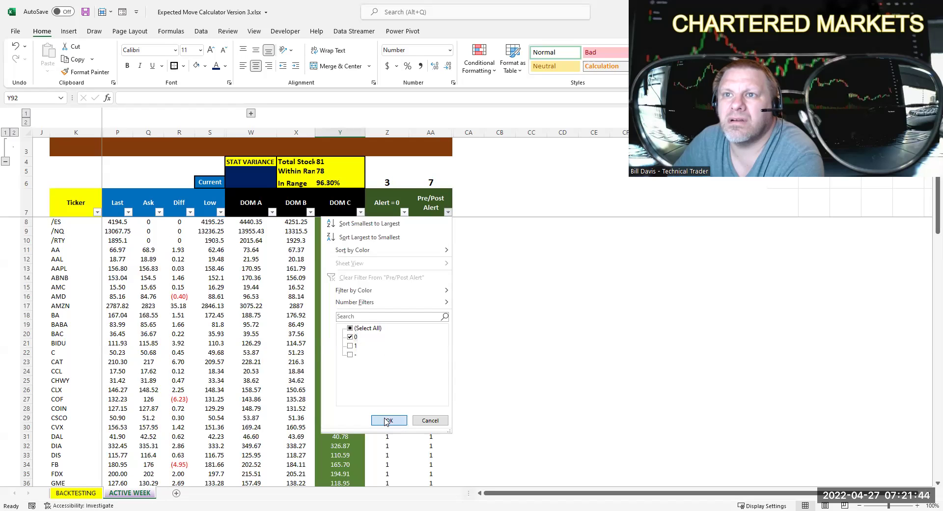
pyautogui.press('Return')
pyautogui.click(474, 352)
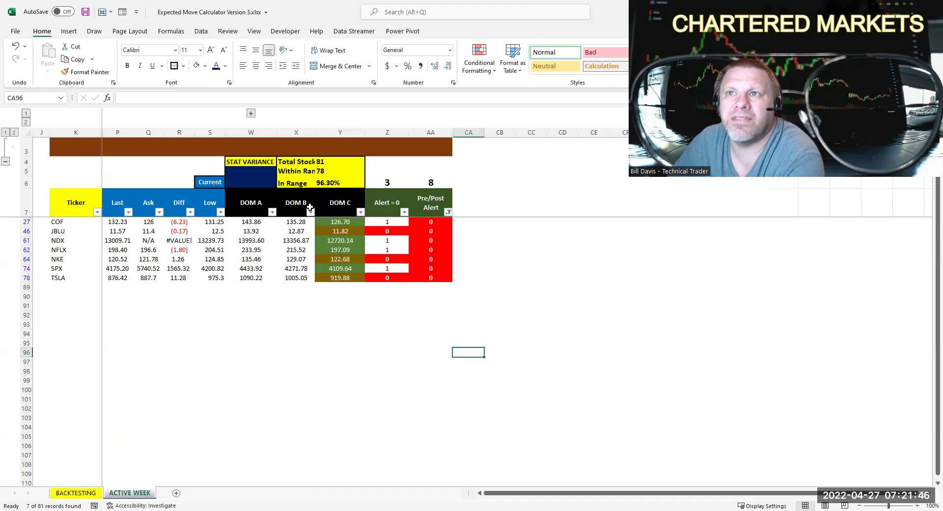
# Reapply the Pre/Post Alert filter for value 0 so the listed tickers match the live alerts
pyautogui.click(448, 211)
pyautogui.click(350, 346)
pyautogui.click(390, 420)
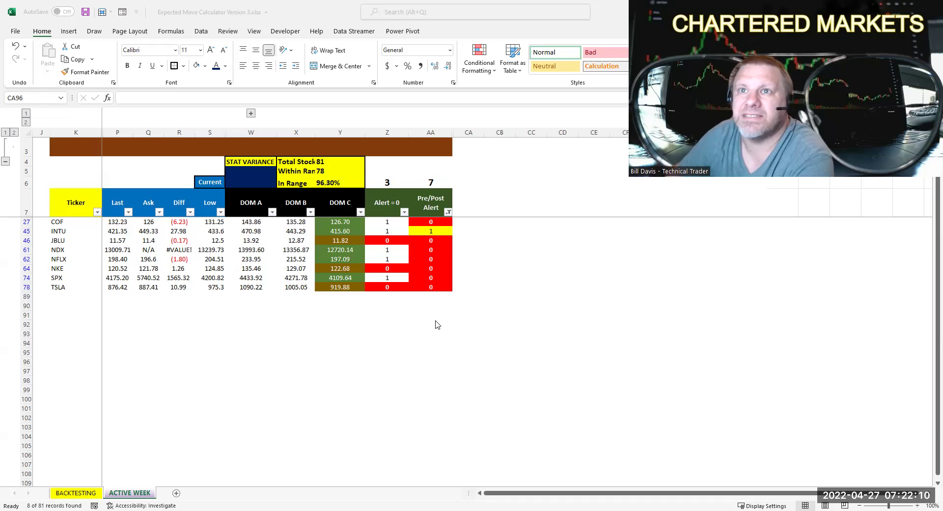
pyautogui.click(387, 381)
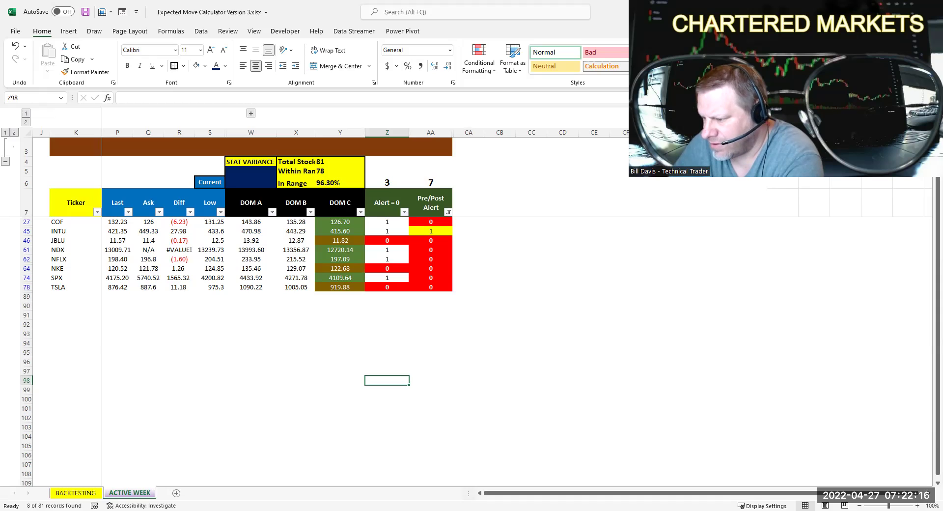
pyautogui.hotkey('alt', 'Tab')
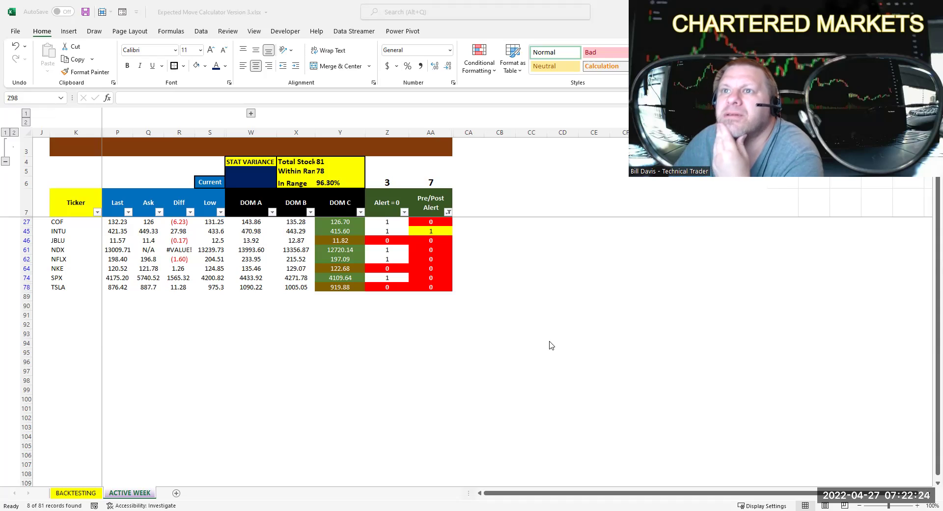
pyautogui.hotkey('alt', 'Tab')
pyautogui.click(449, 212)
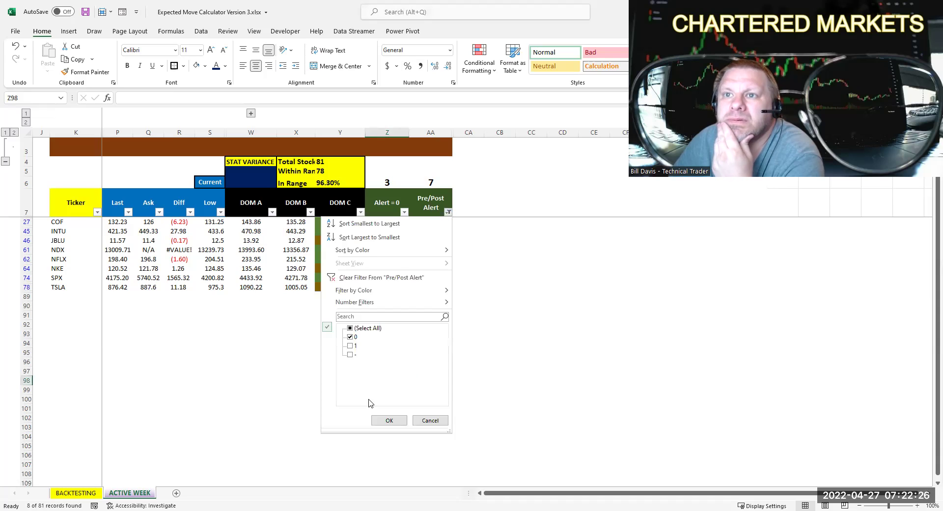
pyautogui.click(396, 422)
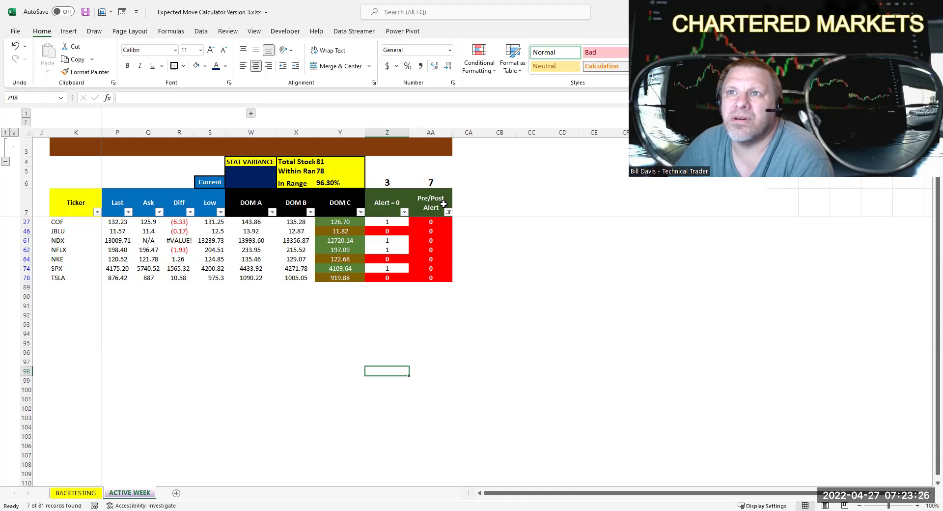
# Filter the Pre/Post Alert column to show only rows with value 1
pyautogui.click(448, 212)
pyautogui.click(350, 336)
pyautogui.click(350, 345)
pyautogui.click(389, 420)
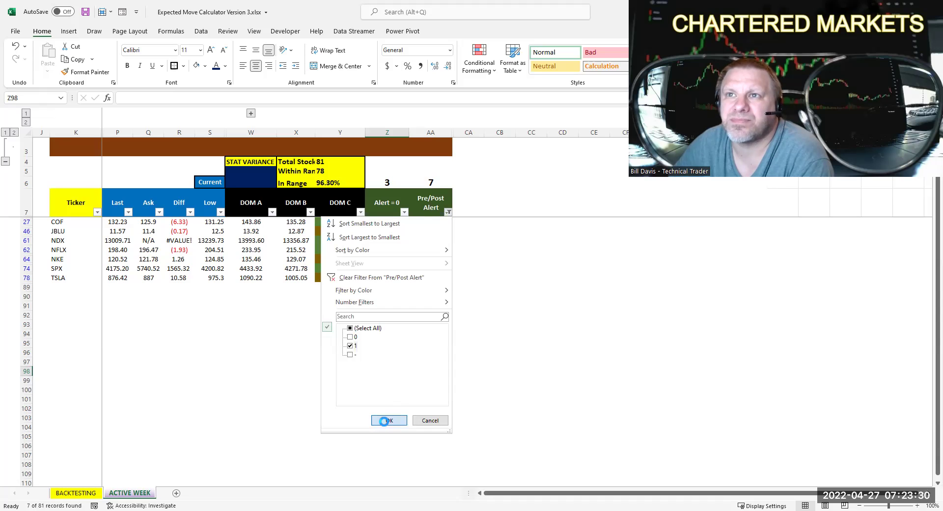
# Clear the value filter from the Pre/Post Alert column and filter it by the yellow cell color
pyautogui.click(448, 212)
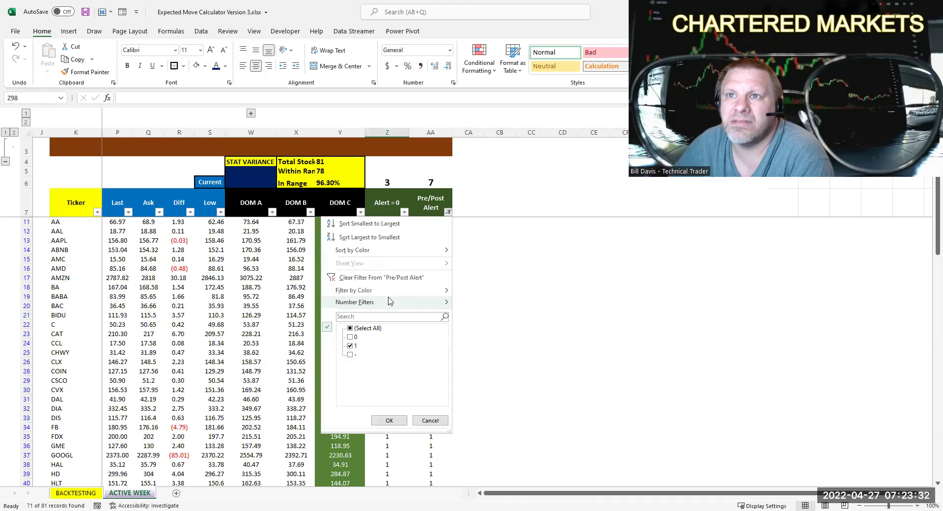
pyautogui.click(390, 277)
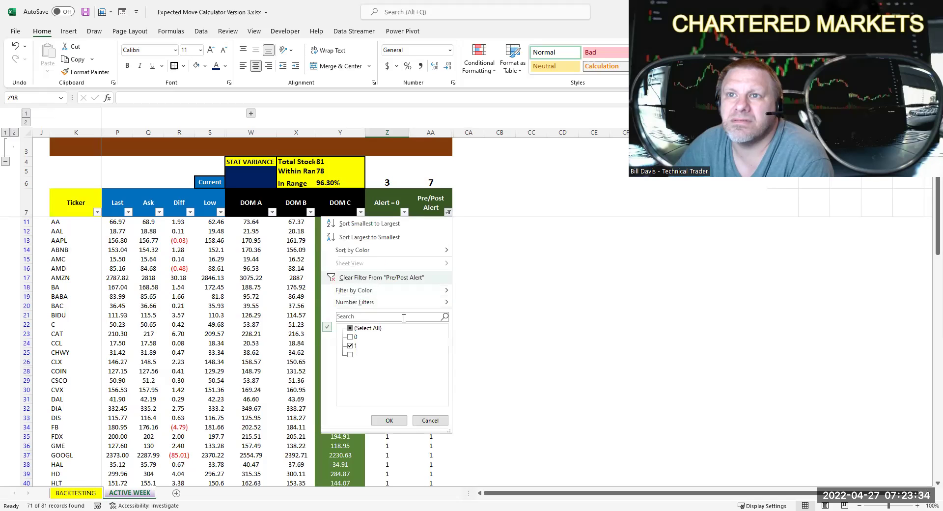
pyautogui.click(501, 320)
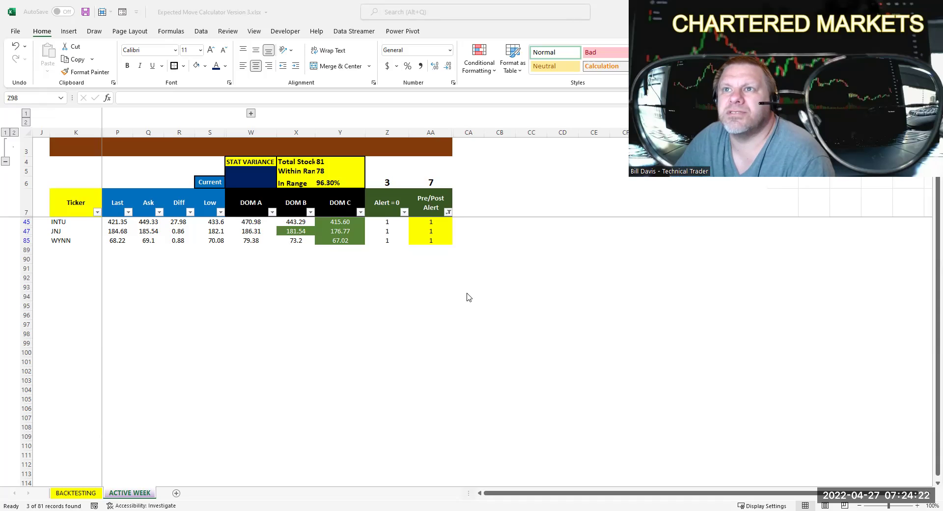
# Open the filter options of the Pre/Post Alert column
pyautogui.click(449, 212)
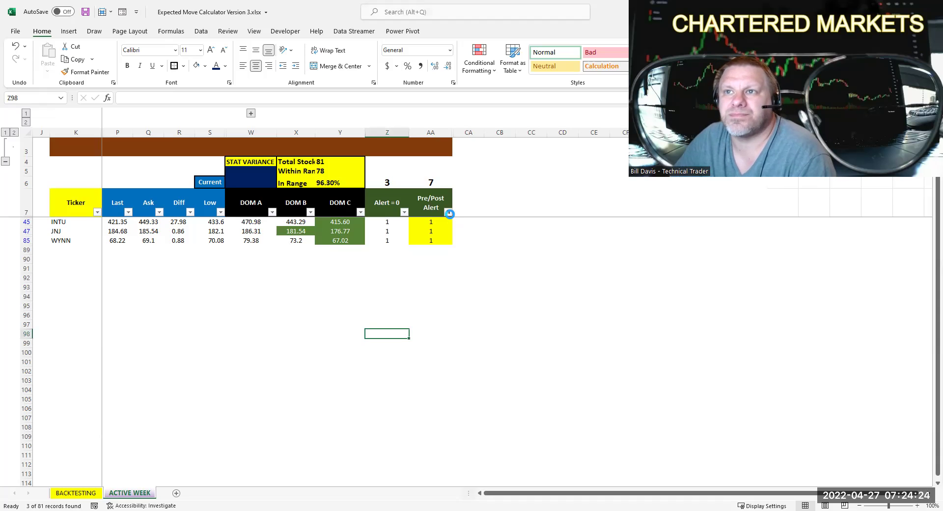